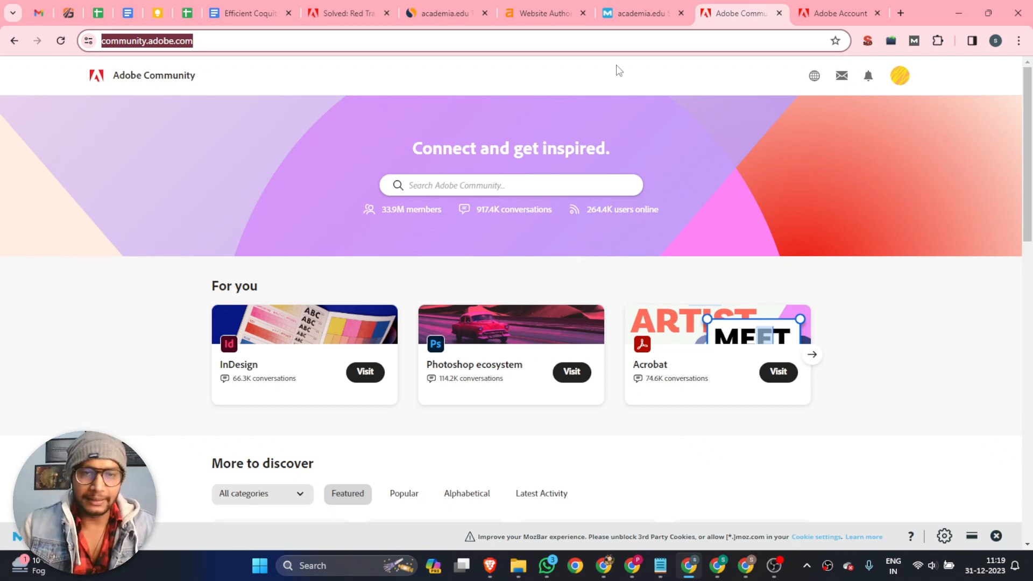
click(199, 40)
drag(290, 41, 76, 41)
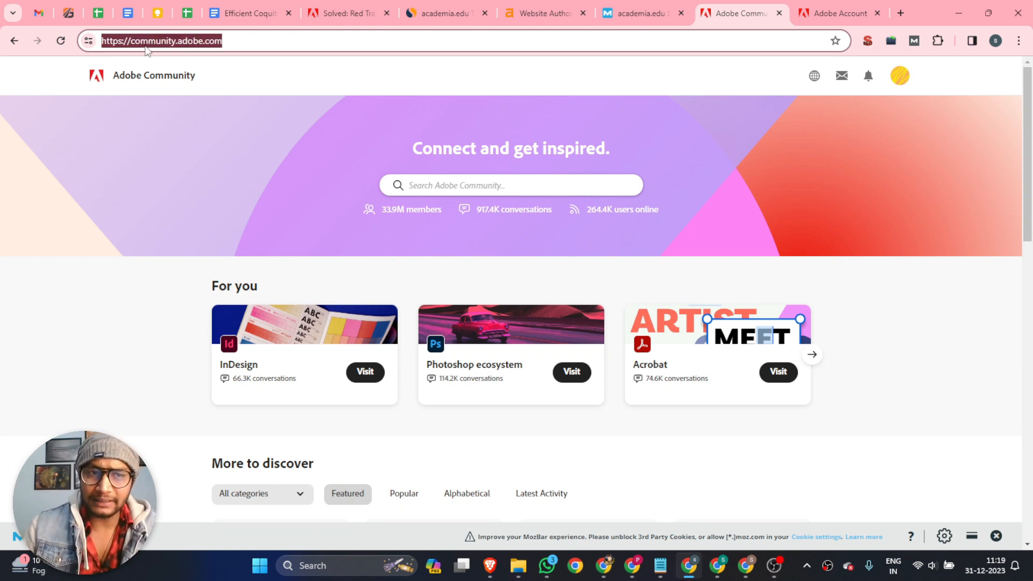
click(242, 41)
drag(242, 41, 103, 44)
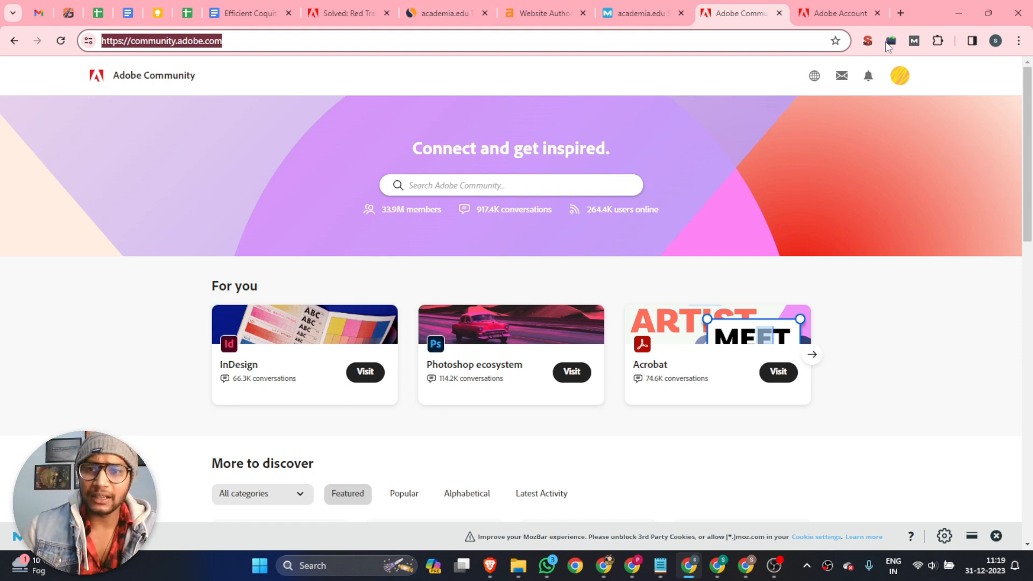
Open the Adobe account management page from the Adobe Community profile options.
click(901, 78)
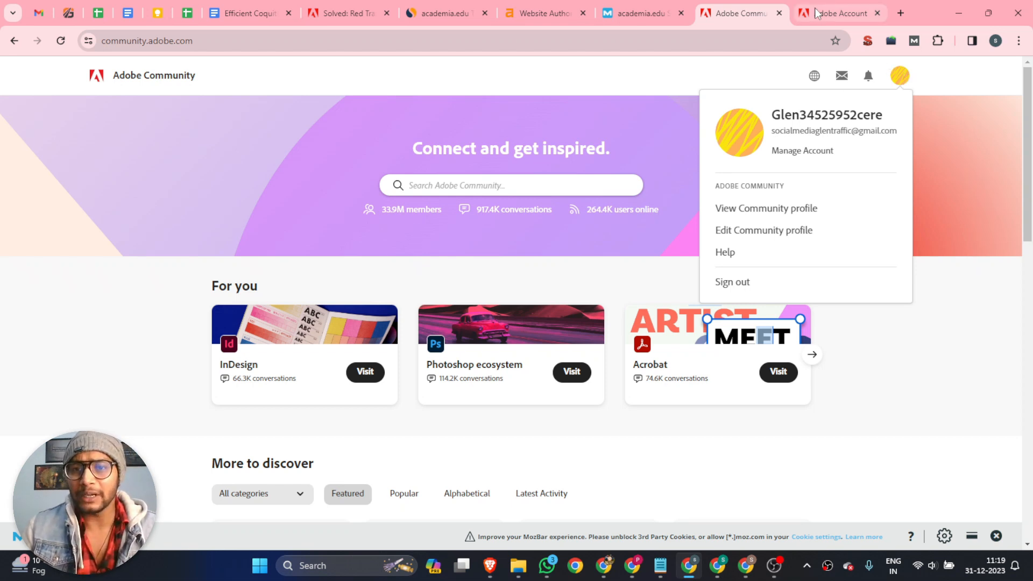
click(836, 13)
click(767, 4)
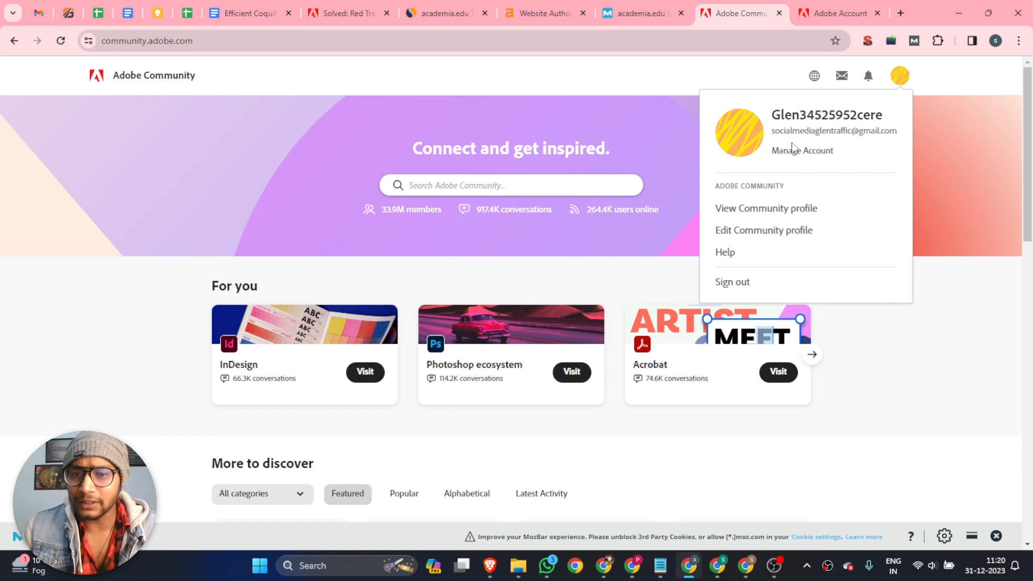
click(810, 153)
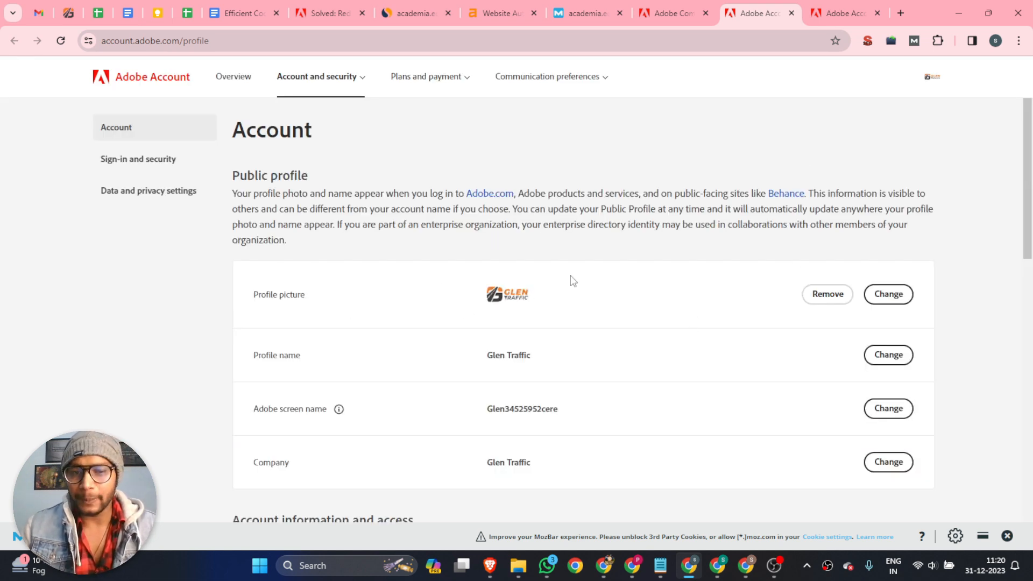
Review the public profile details, including the screen name and company, and the account information and access section.
scroll(535, 210, down, 2)
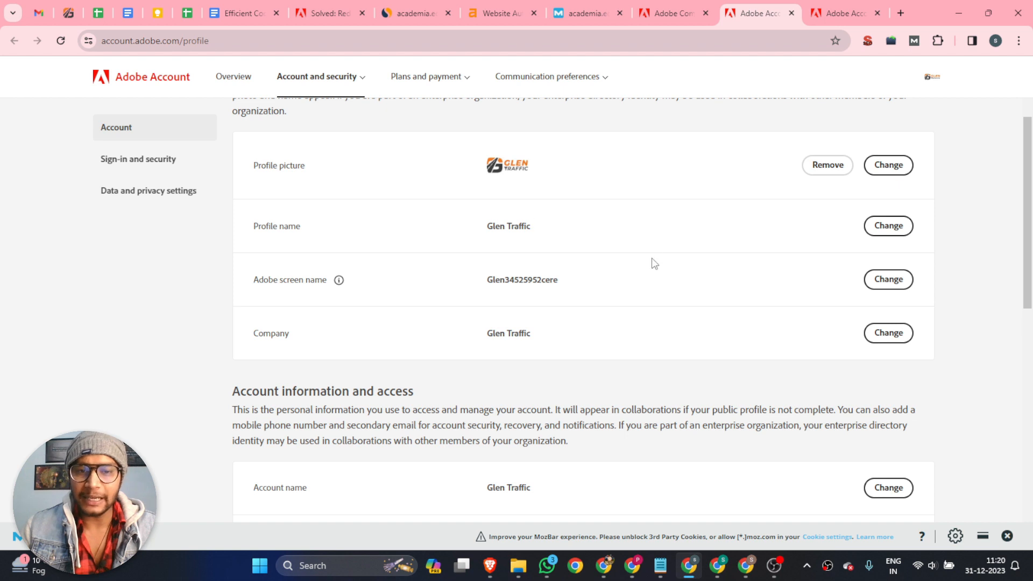
scroll(654, 263, down, 2)
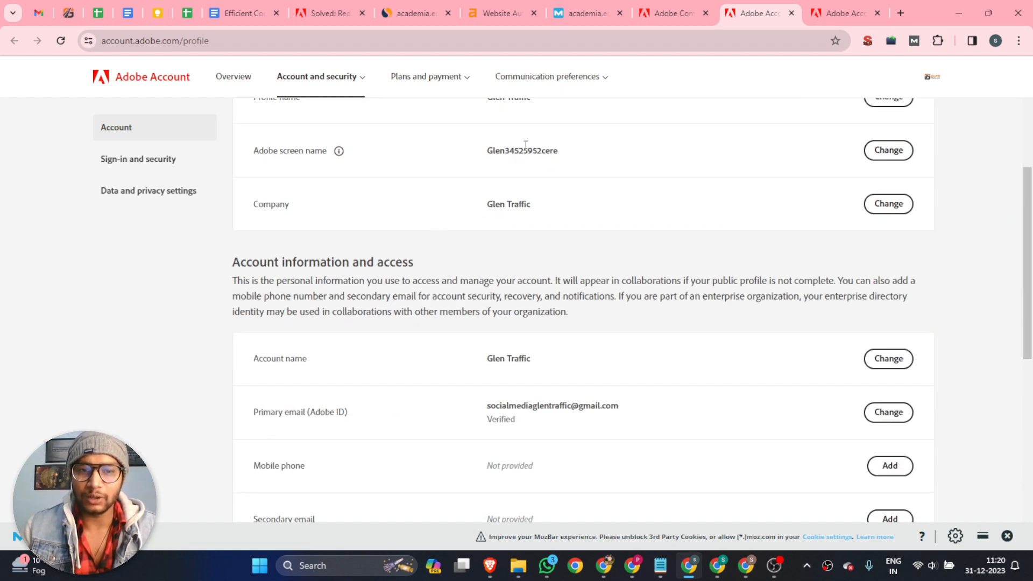
drag(574, 156, 484, 157)
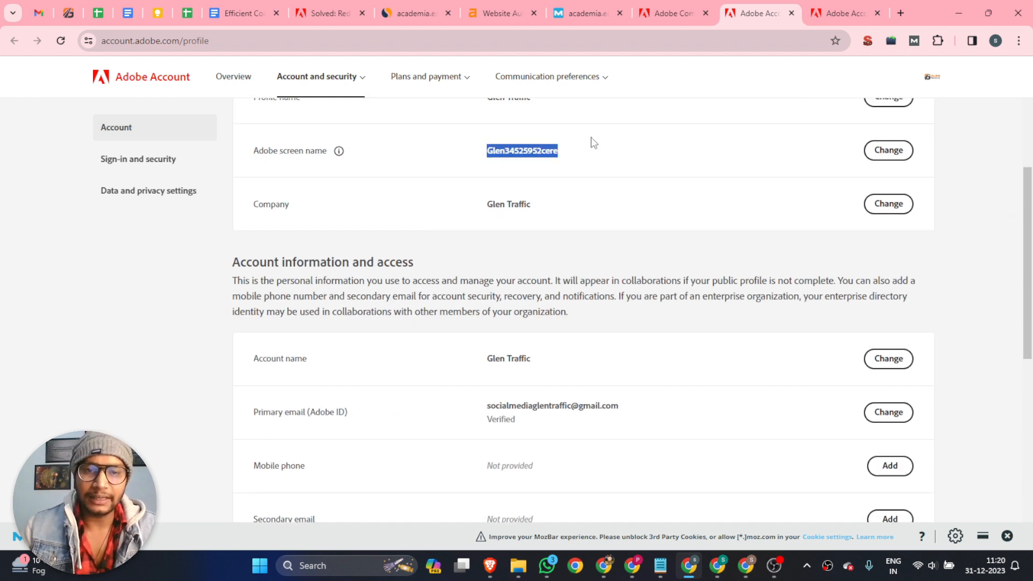
scroll(607, 139, up, 1)
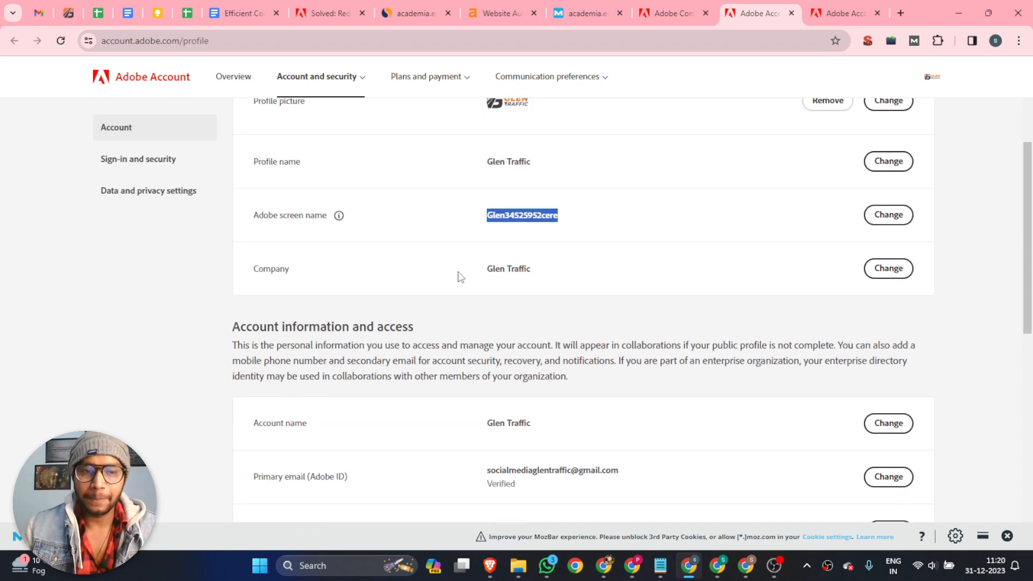
scroll(700, 156, down, 4)
scroll(726, 138, up, 5)
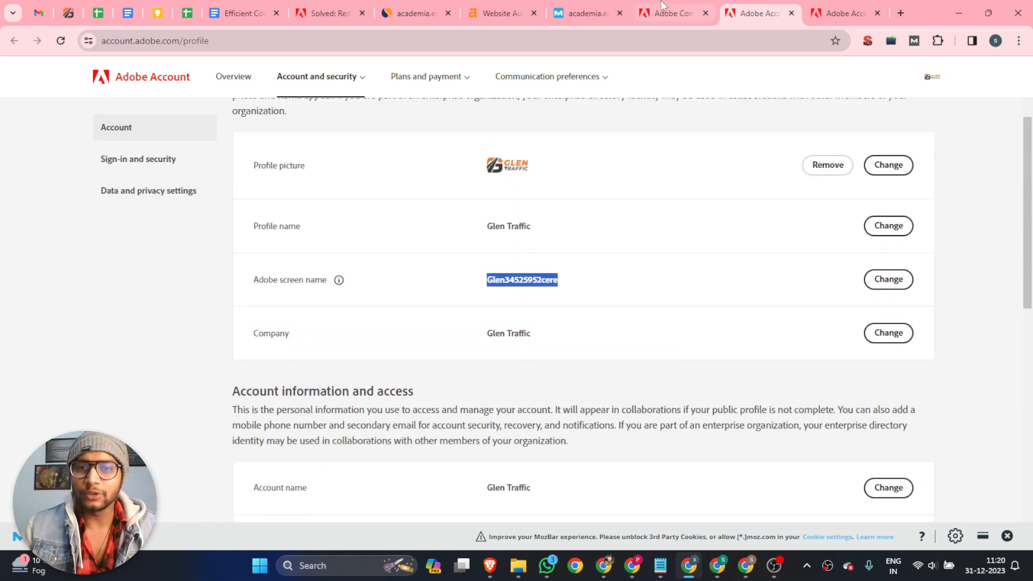
Return to the Adobe Community page and search it for "traffic management".
click(666, 12)
click(451, 183)
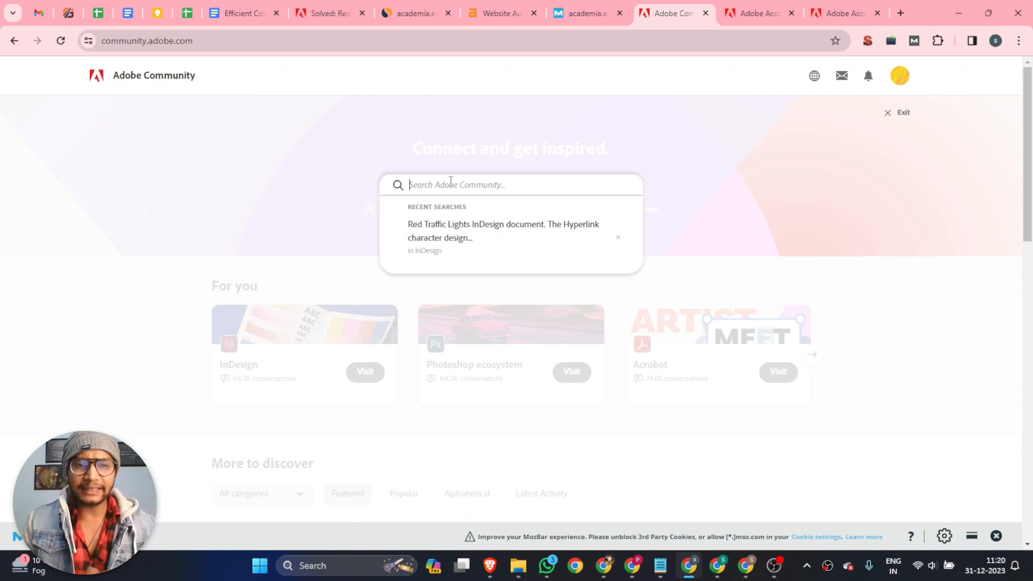
text(traff)
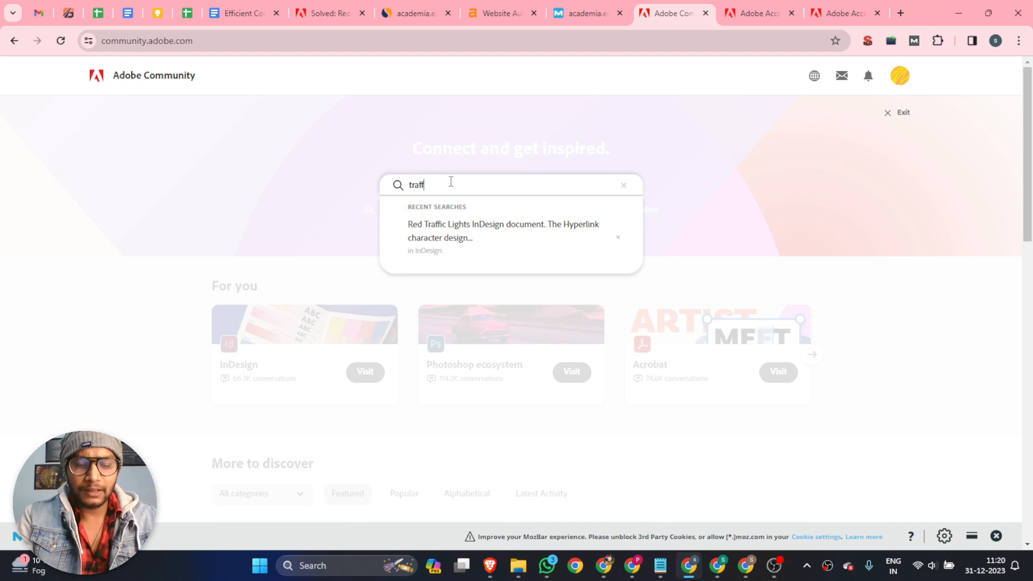
text(ic)
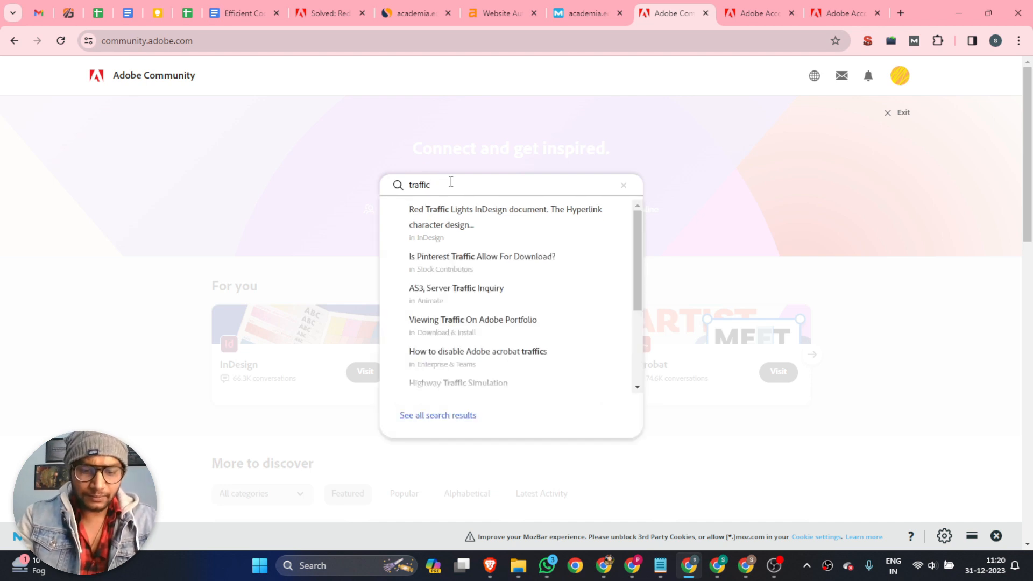
text( management)
key(Return)
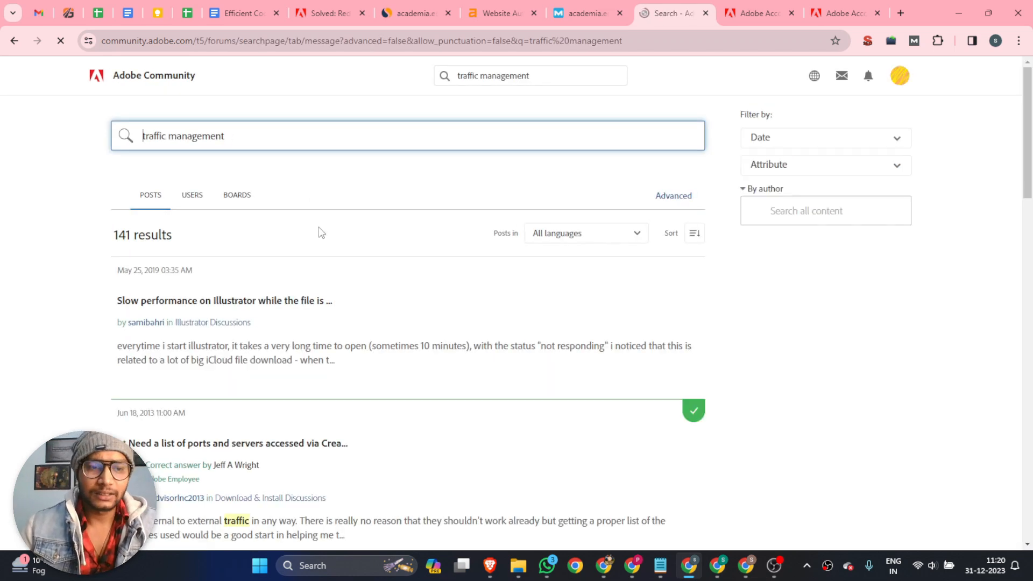
Look through the posts found, open the Illustrator slow performance discussion, and return to the search results.
scroll(353, 243, down, 1)
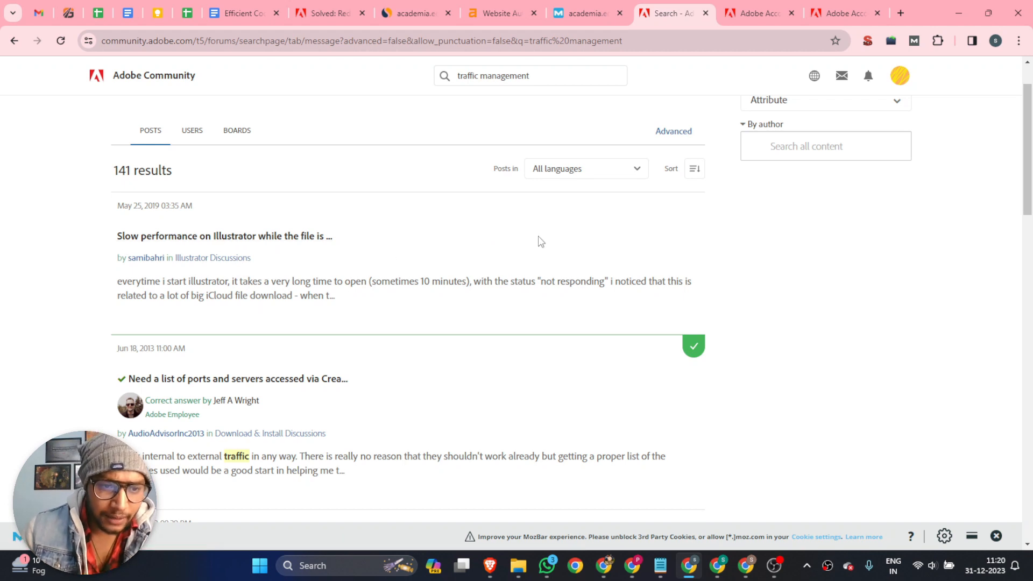
scroll(539, 243, down, 3)
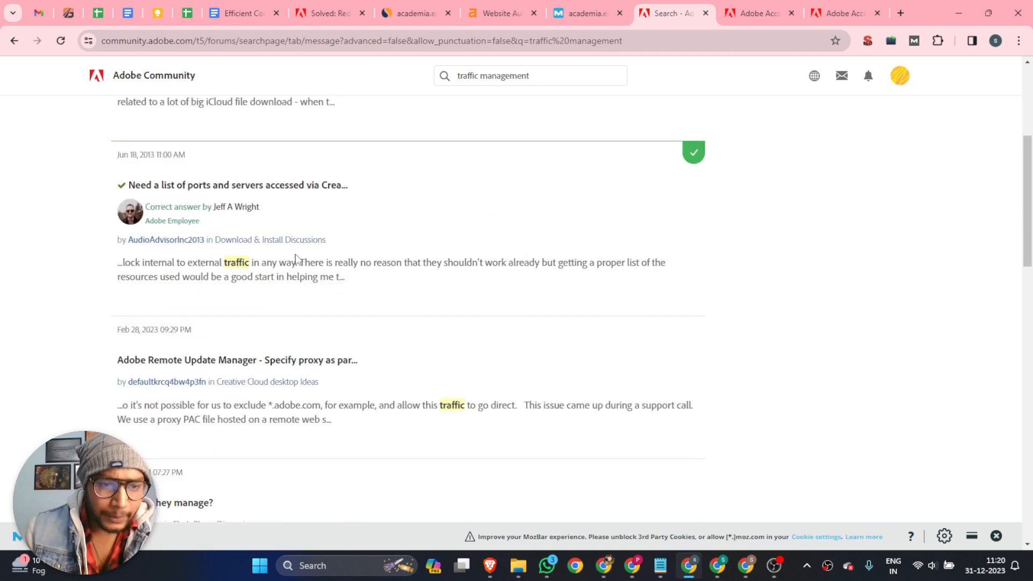
scroll(382, 355, down, 3)
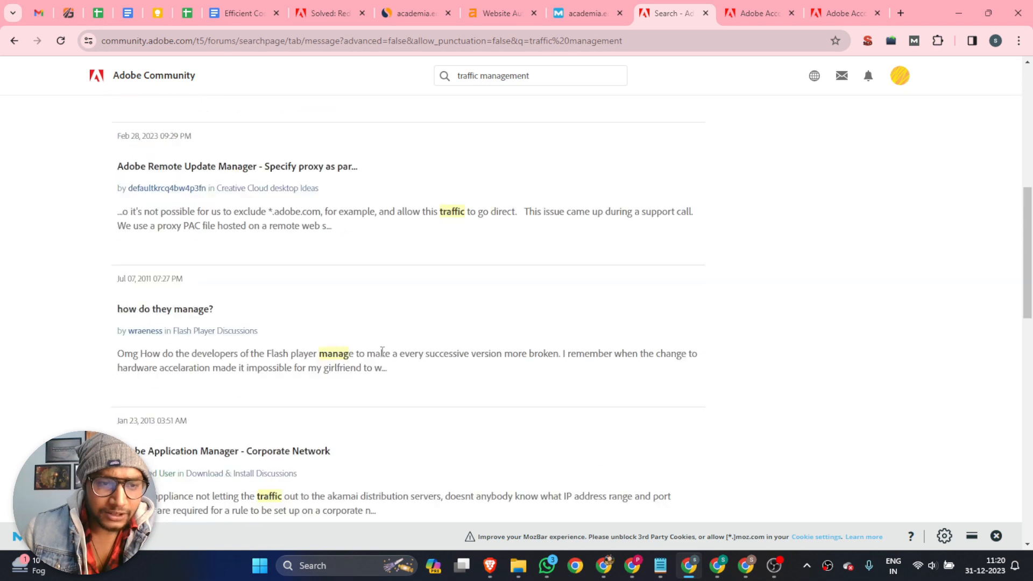
scroll(383, 352, up, 7)
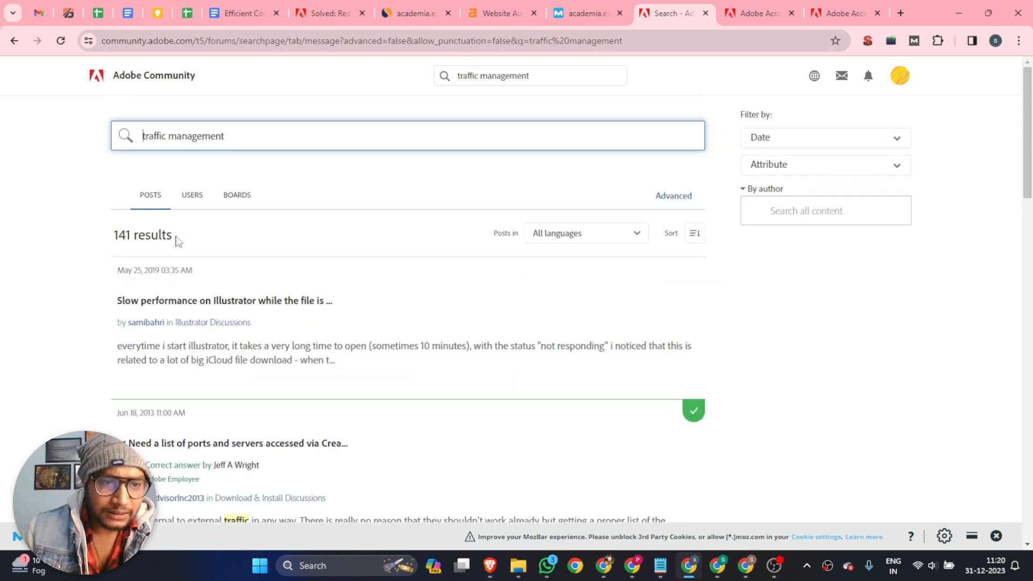
click(159, 302)
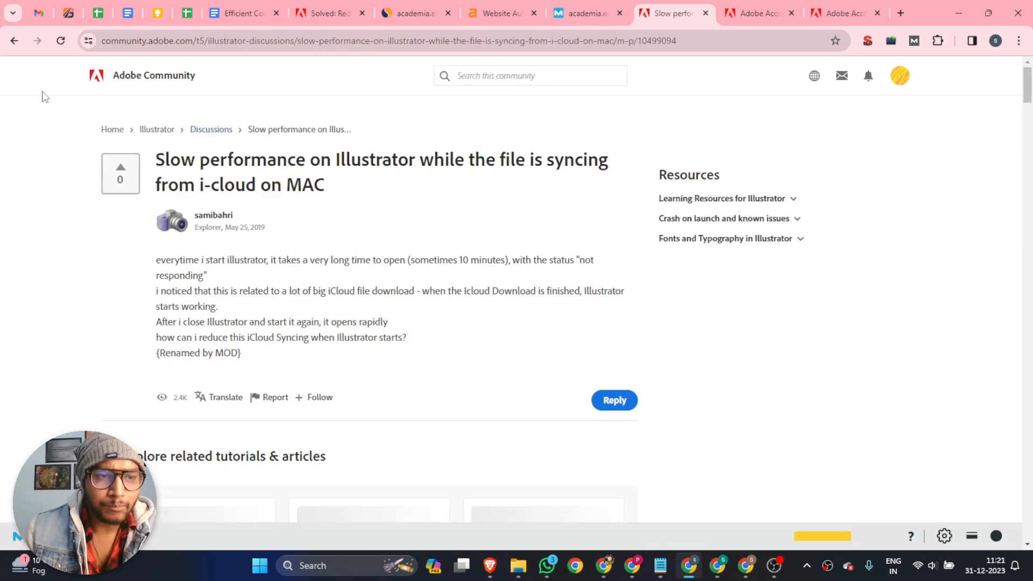
click(14, 40)
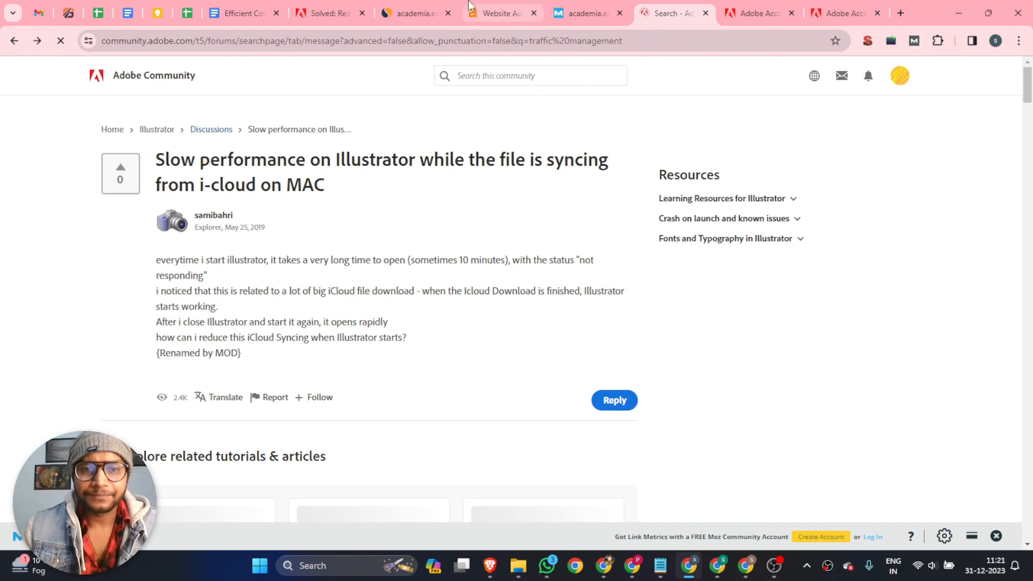
Shorten the community search to "traffic" and open the Red Traffic Lights InDesign document discussion.
double_click(482, 75)
key(BackSpace)
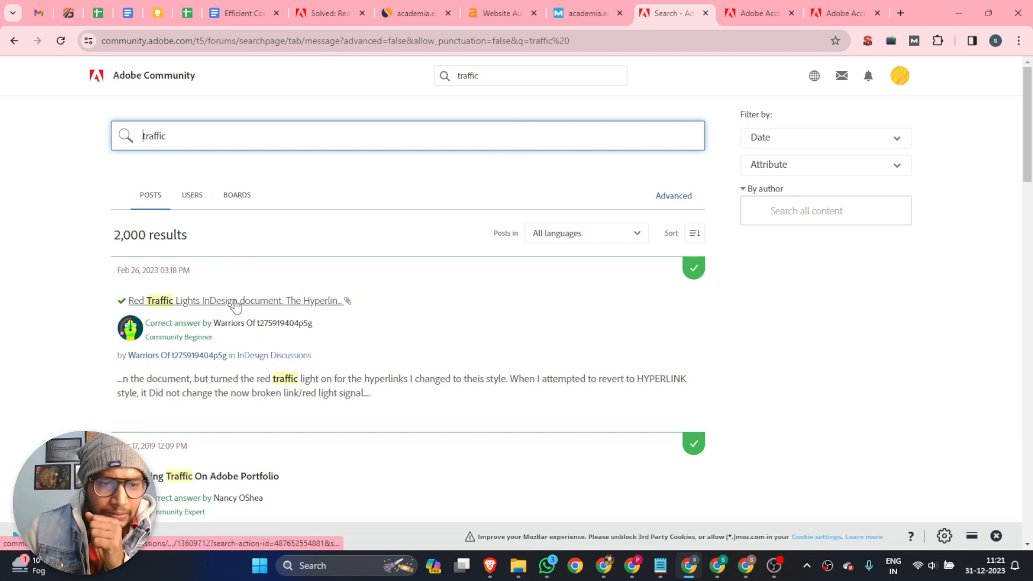
click(235, 306)
scroll(281, 251, down, 2)
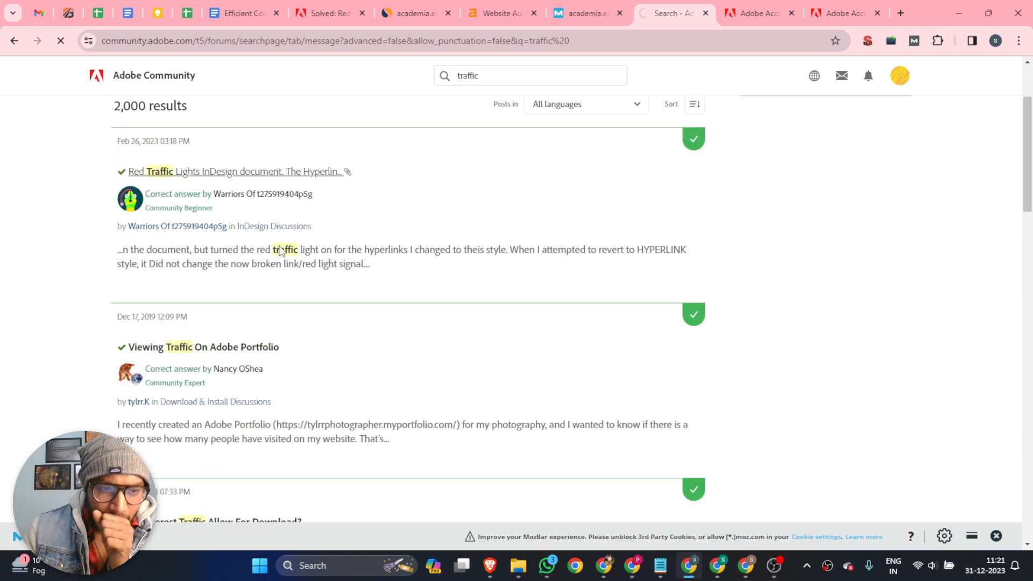
scroll(281, 250, down, 3)
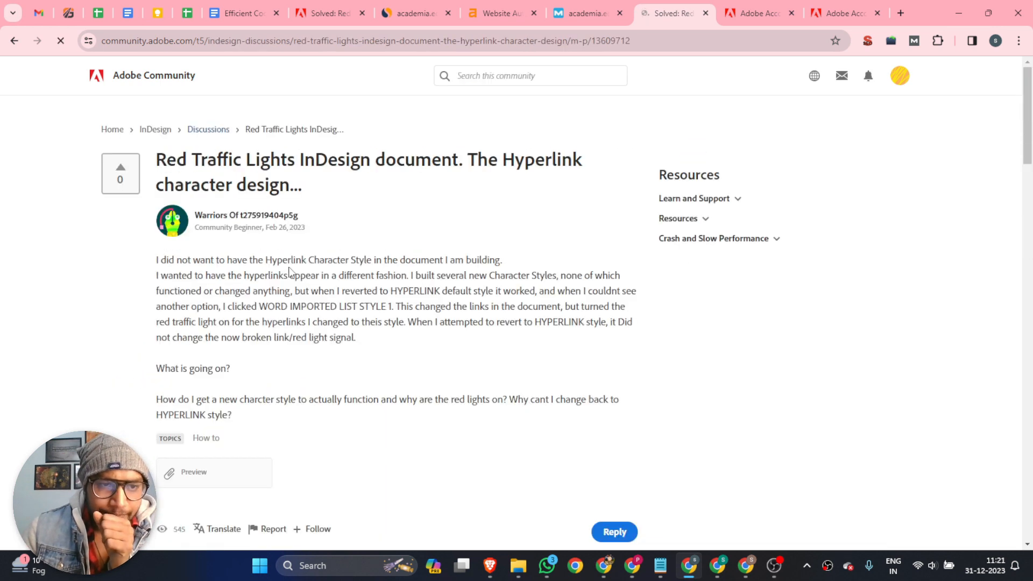
Return to the "traffic" search results and look through the listed discussions for a suitable one.
click(12, 45)
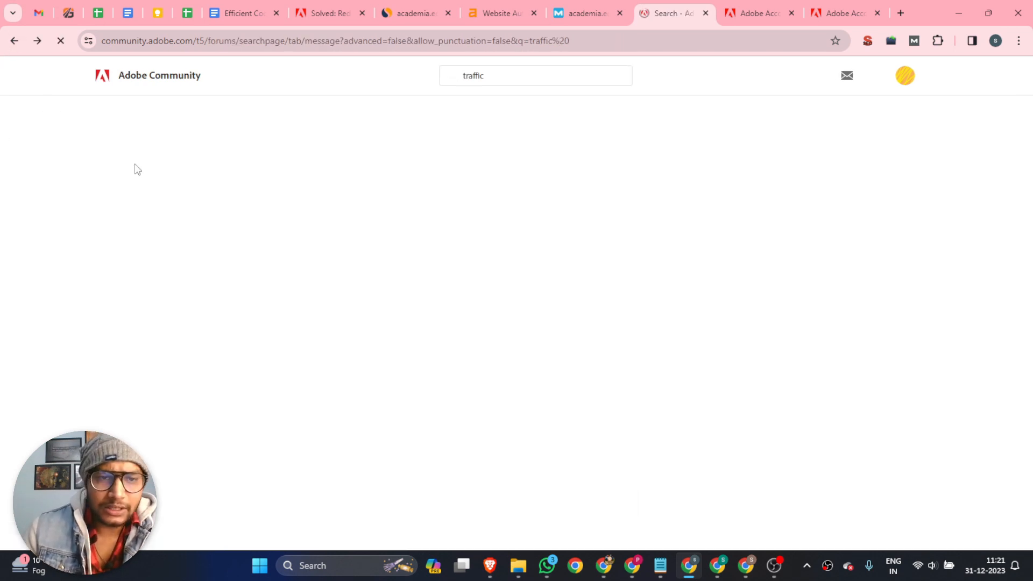
scroll(339, 225, down, 6)
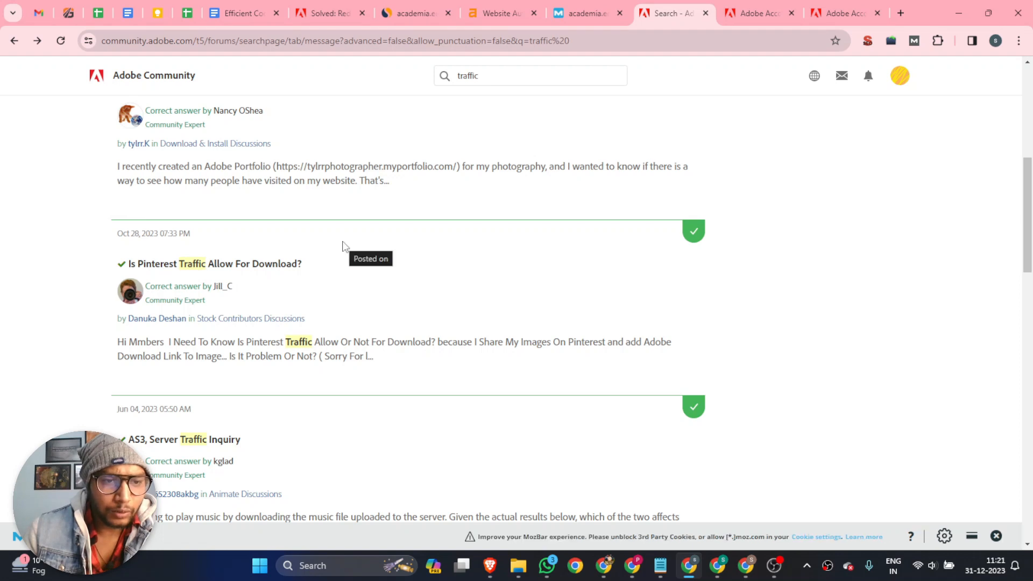
scroll(345, 248, down, 2)
scroll(341, 246, up, 8)
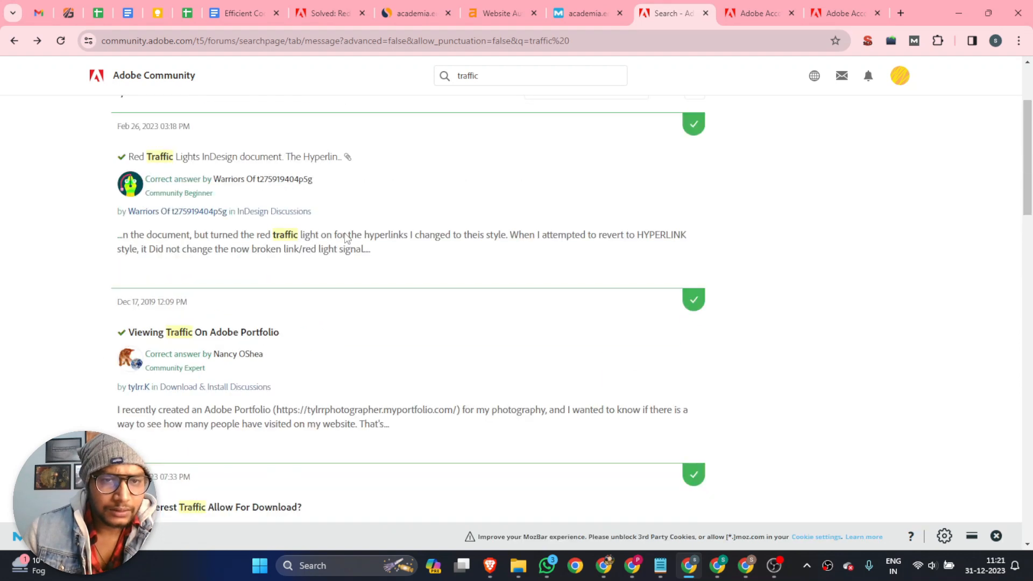
Reopen the red traffic lights discussion and copy "Red Traffic Lights InDesign" from its title.
click(220, 293)
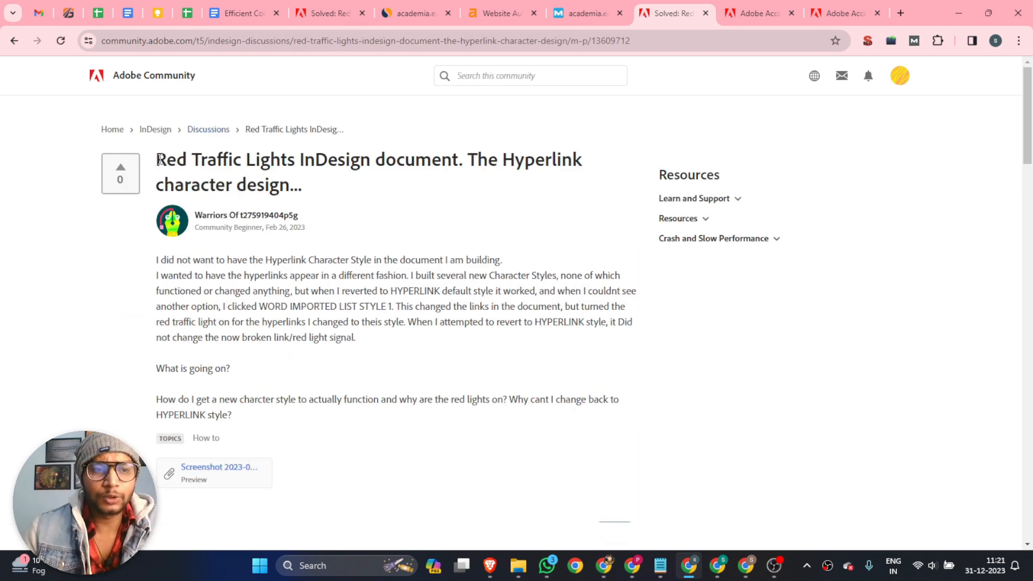
drag(157, 159, 371, 161)
key(ctrl+c)
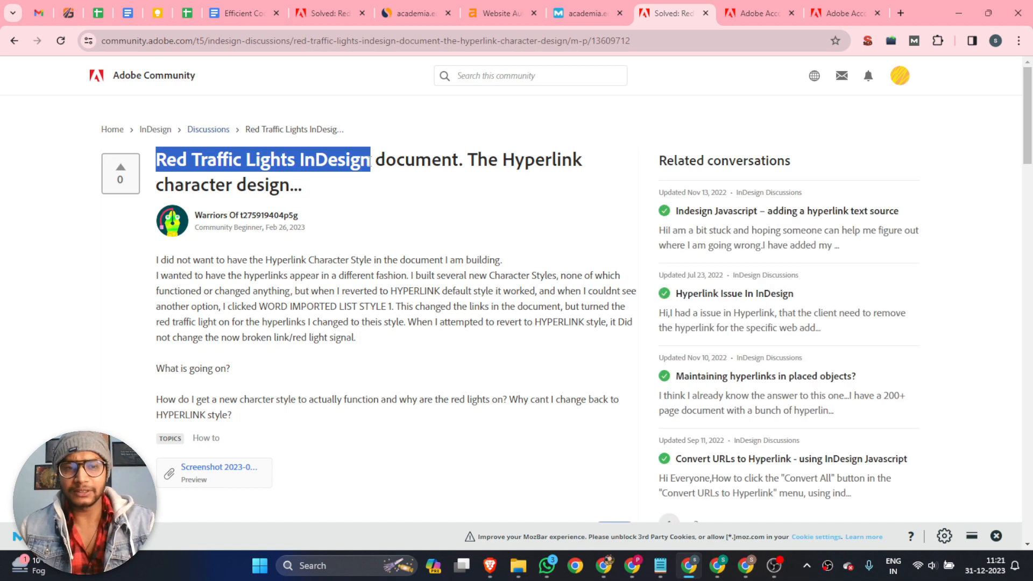
Switch to the other Chrome window and open ChatGPT in a new tab.
click(610, 573)
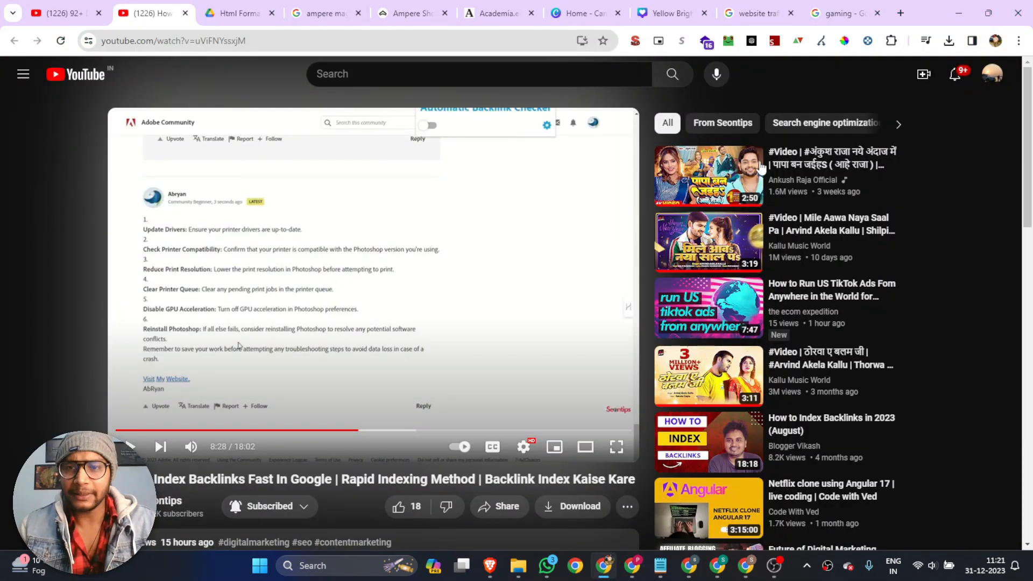
key(ctrl+t)
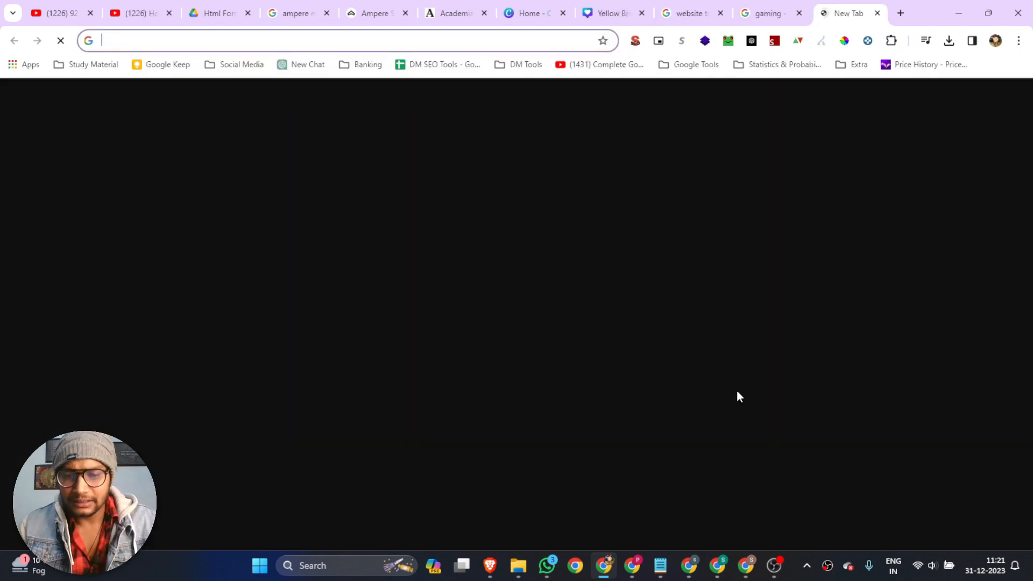
click(297, 65)
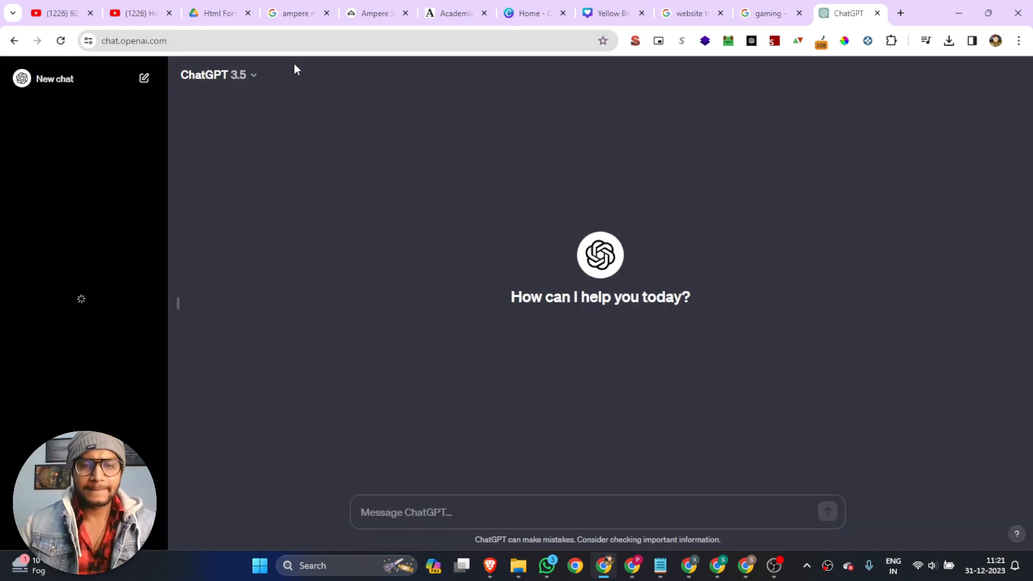
Start the ChatGPT message with: i can provide you with a keyword "Red Traffic Lights InDesign", dismissing the AIPRM account connection offer.
click(405, 509)
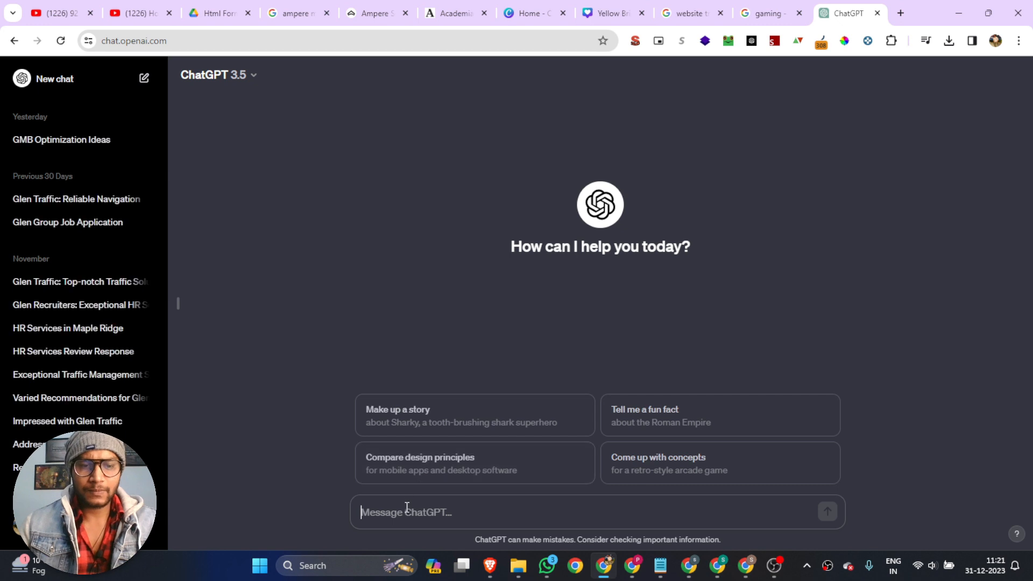
text(i ca)
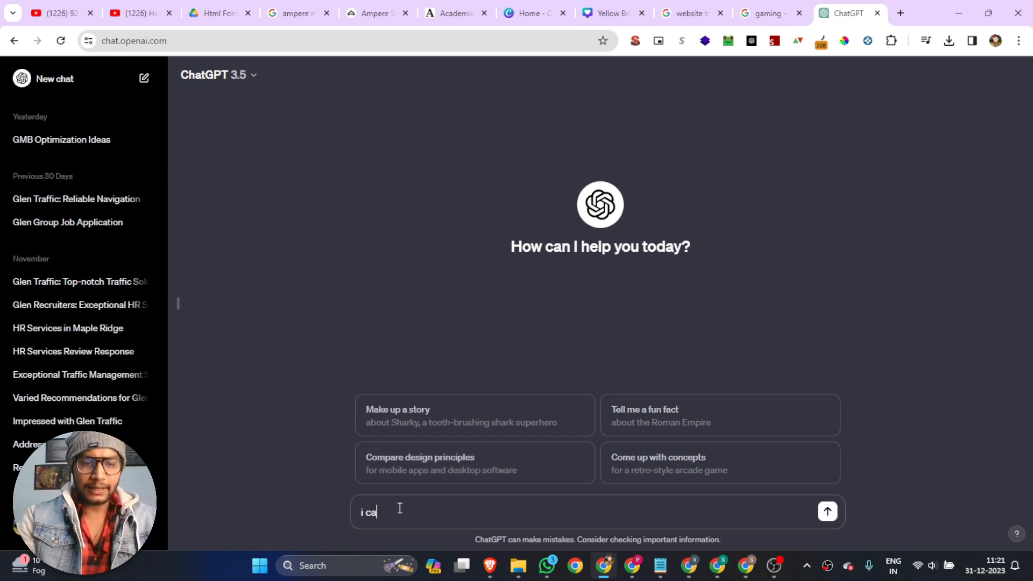
text(n p)
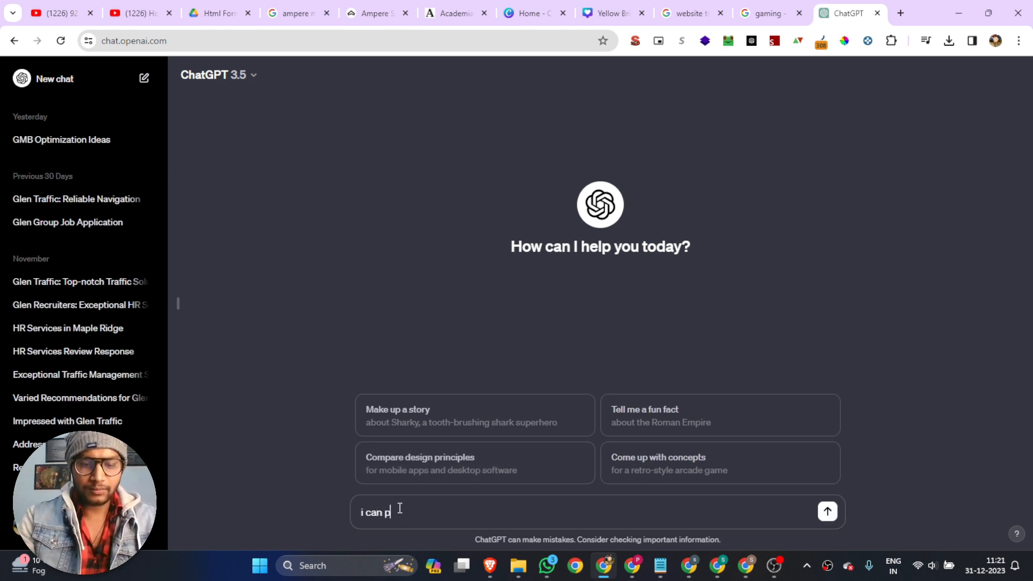
text(rov)
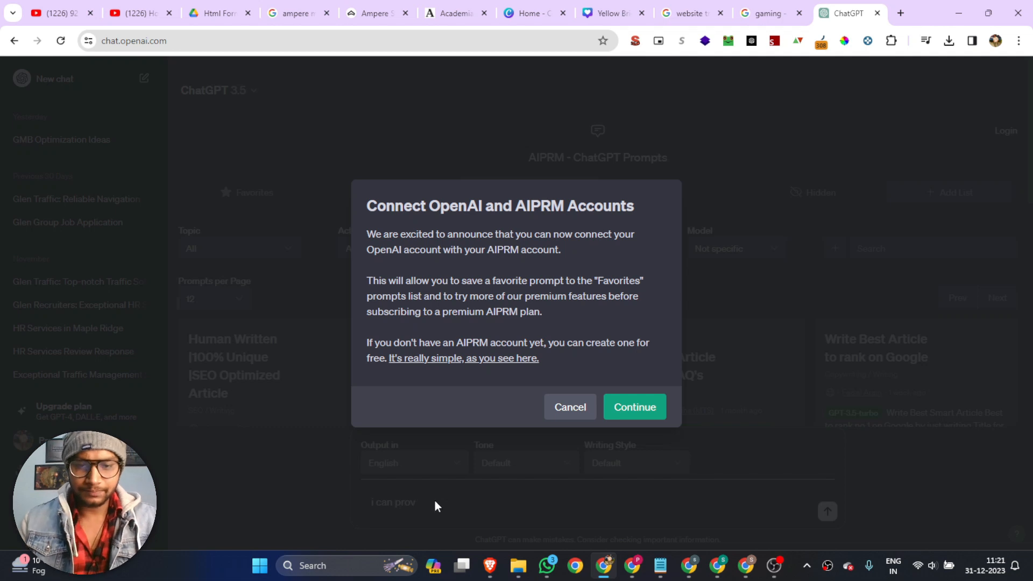
click(560, 413)
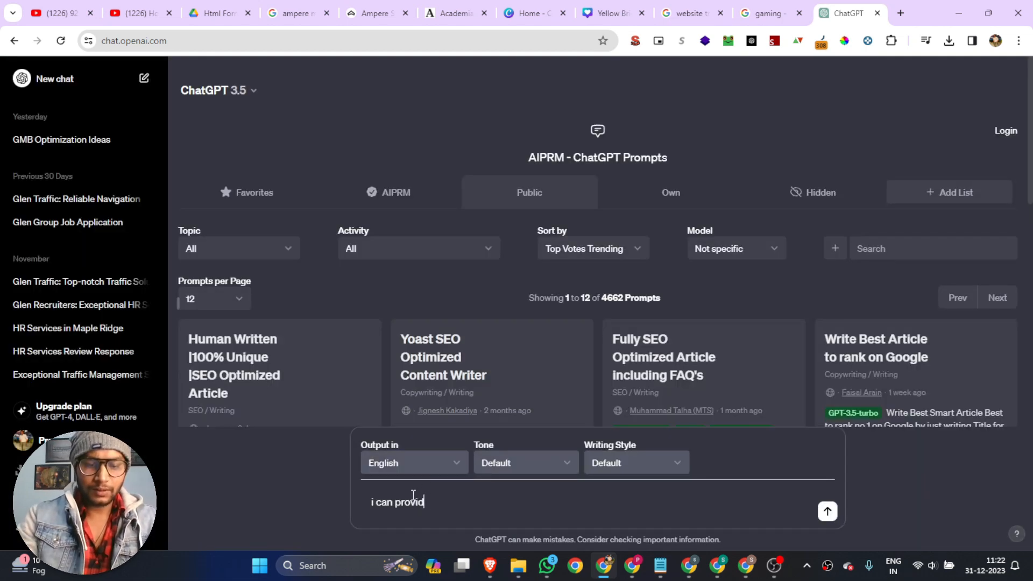
text(ide you wit)
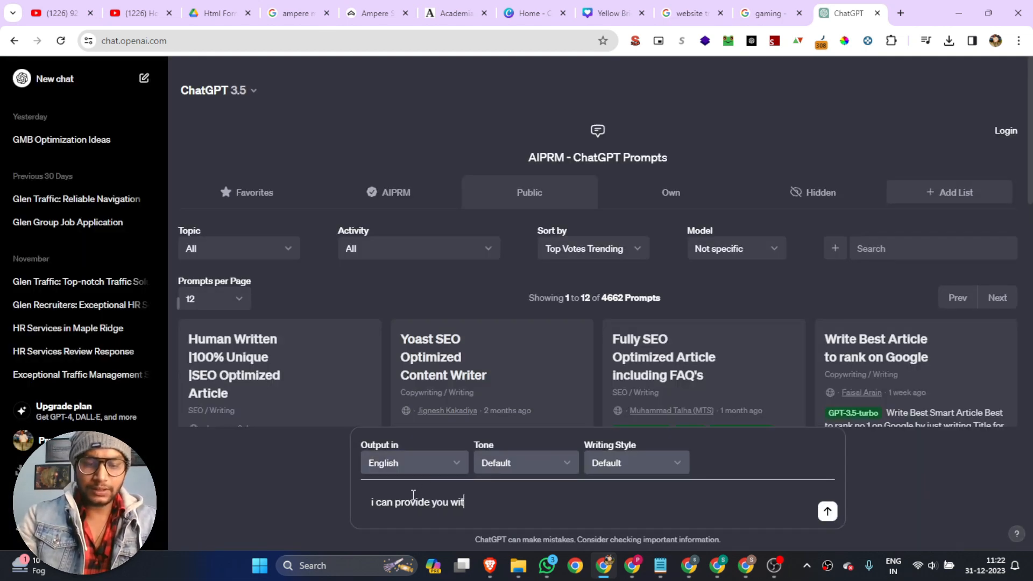
text(h a keyw)
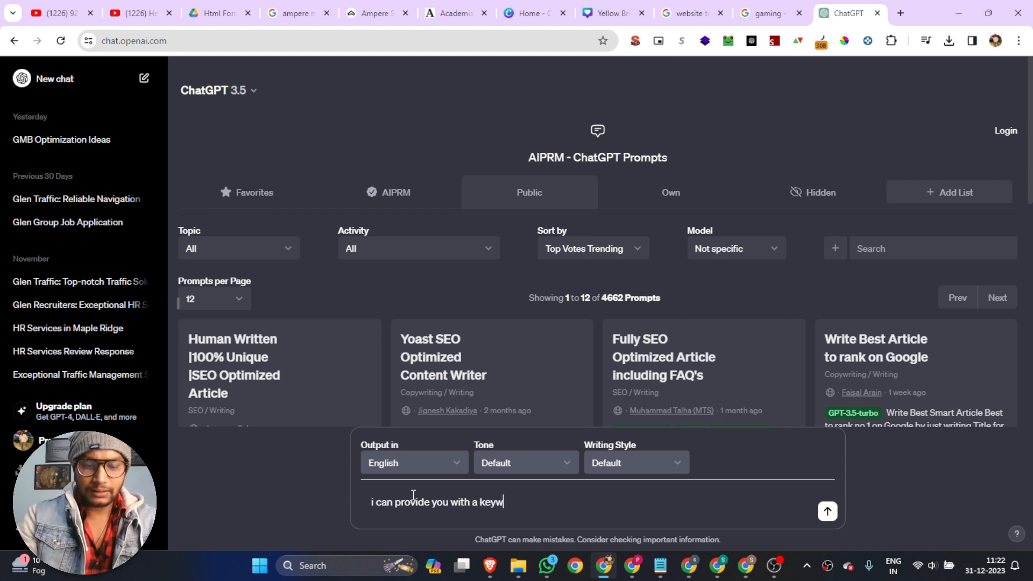
text(ord)
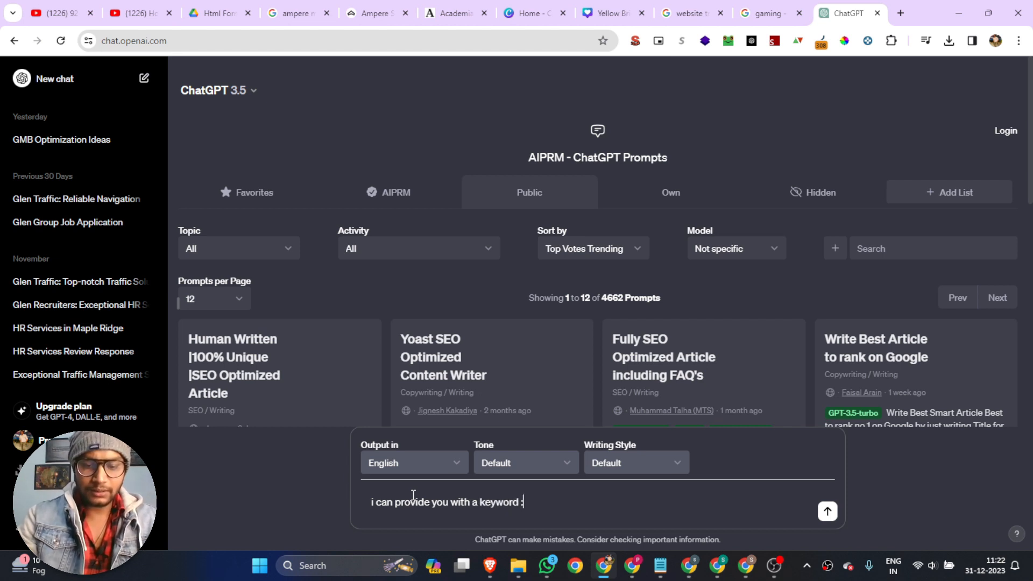
text( ")
key(ctrl+v)
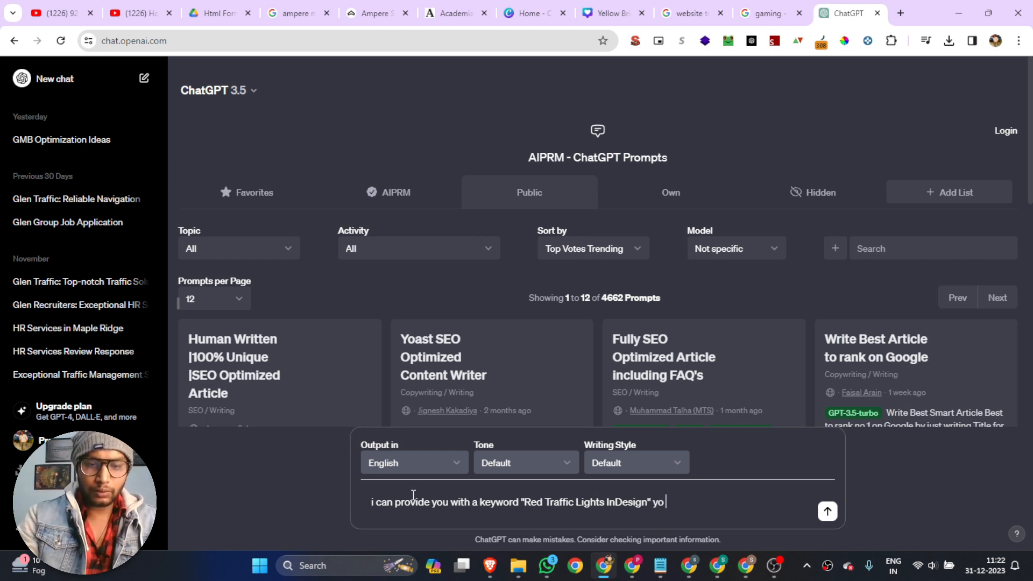
Complete the prompt with "you have to generate short commenting content" and send it.
text(" you ha)
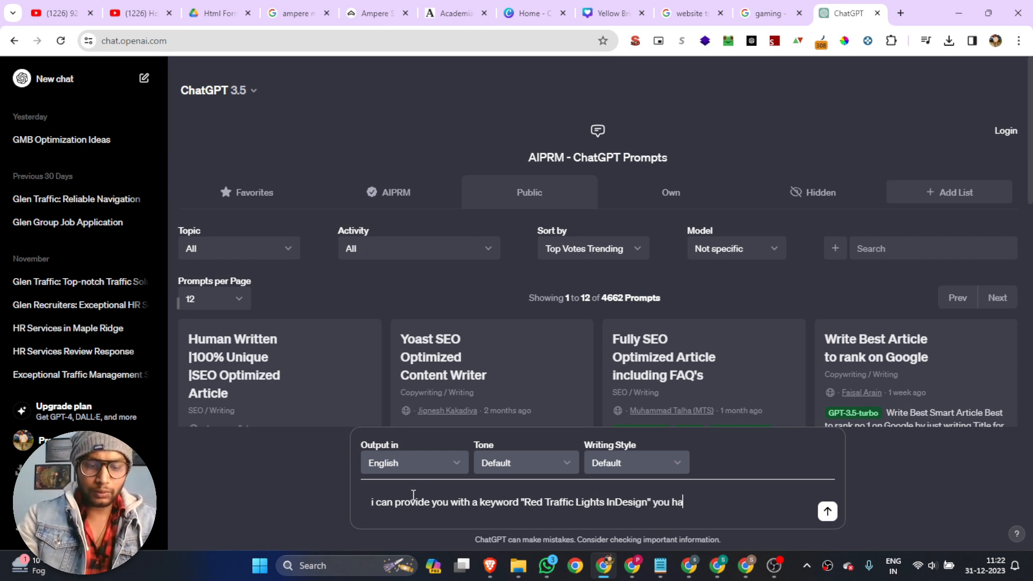
text(ve to generate )
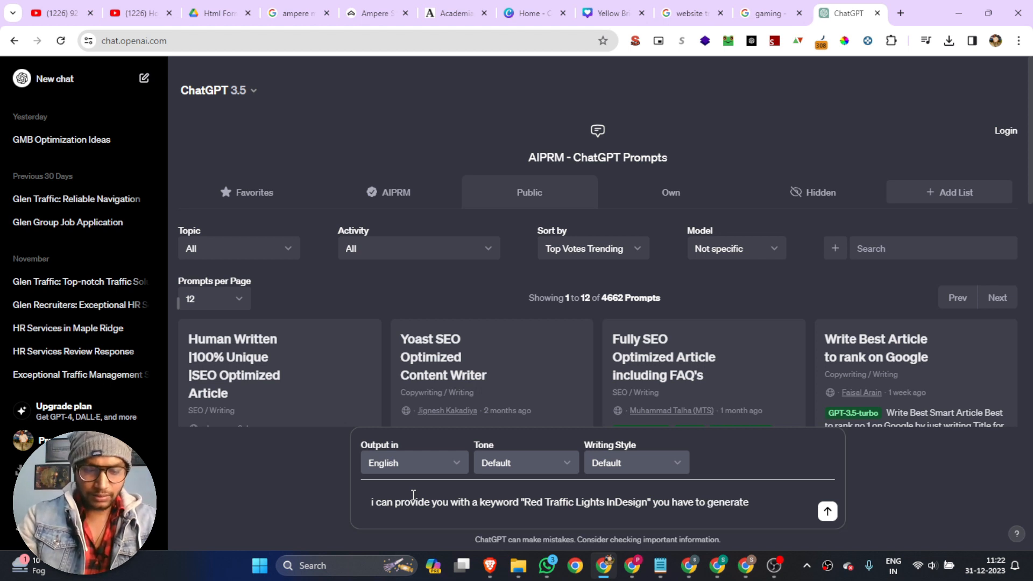
text(short )
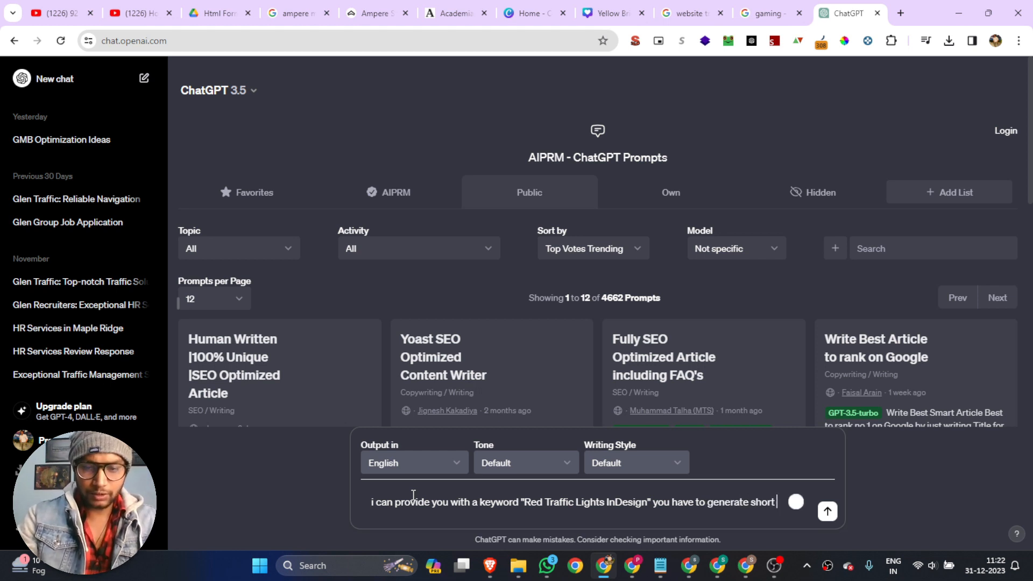
text(commenting co)
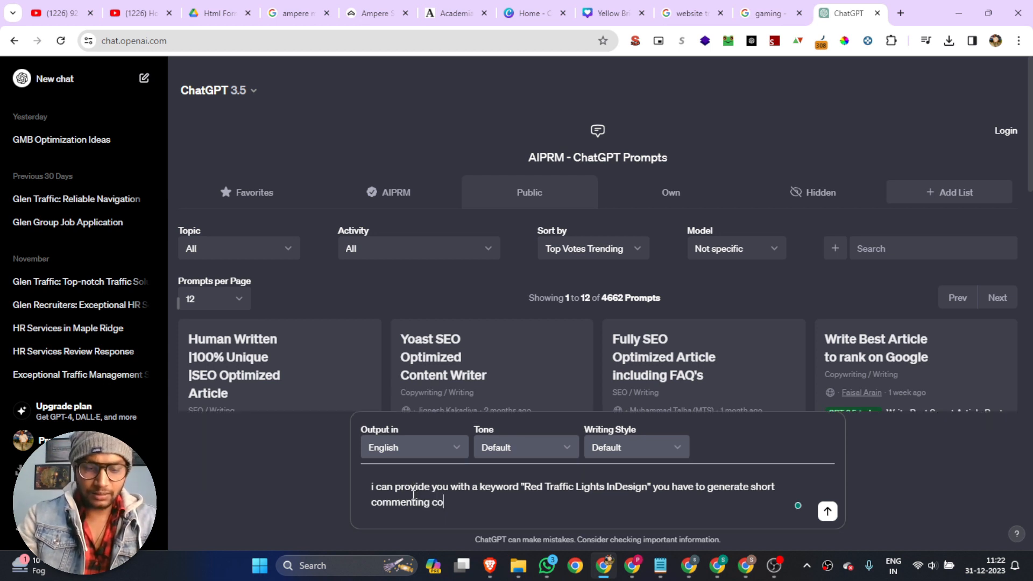
text(ntent)
key(Return)
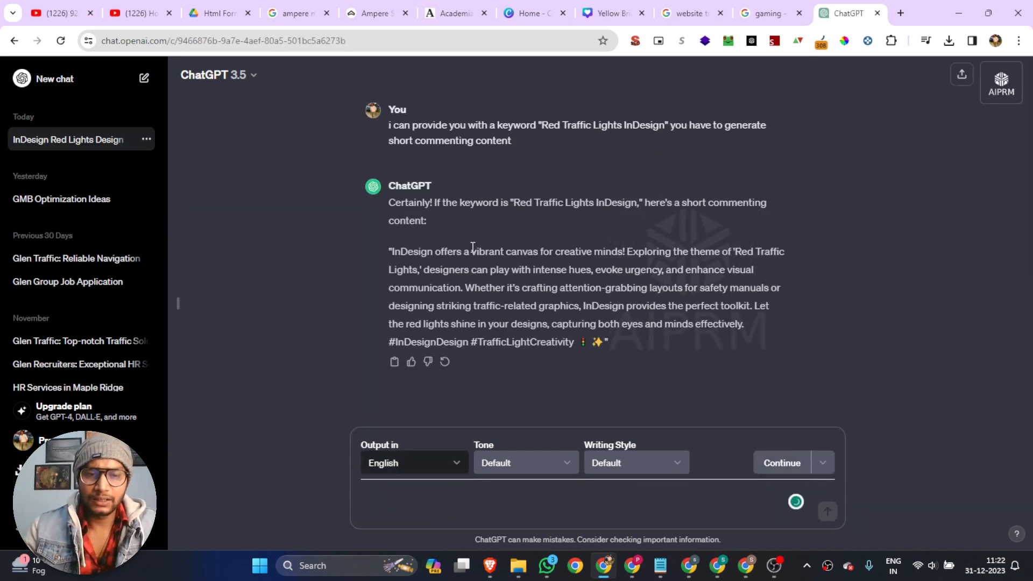
Send the follow-up message: also you can ad our company name "Glen Traffic".
drag(391, 252, 454, 274)
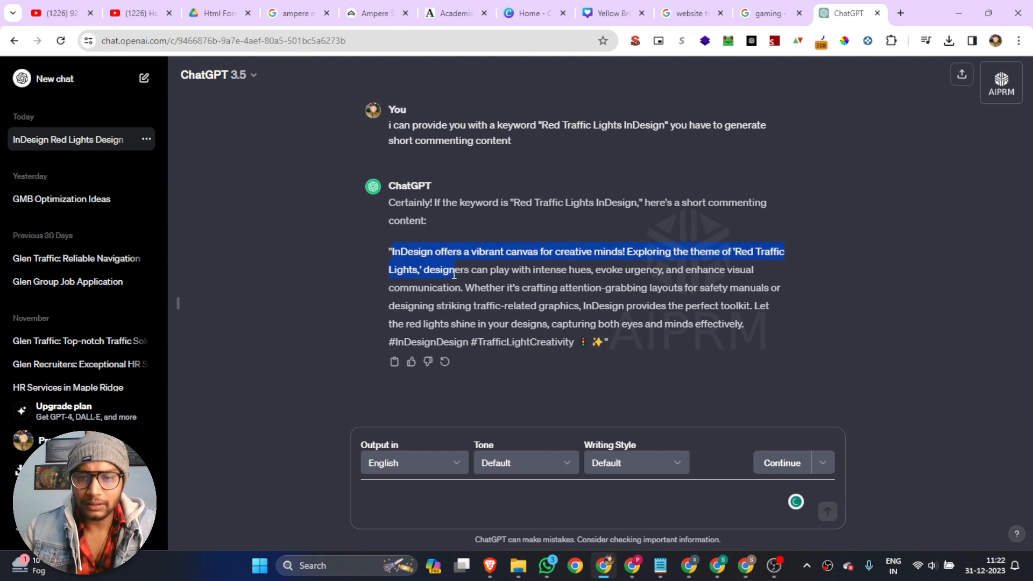
click(663, 274)
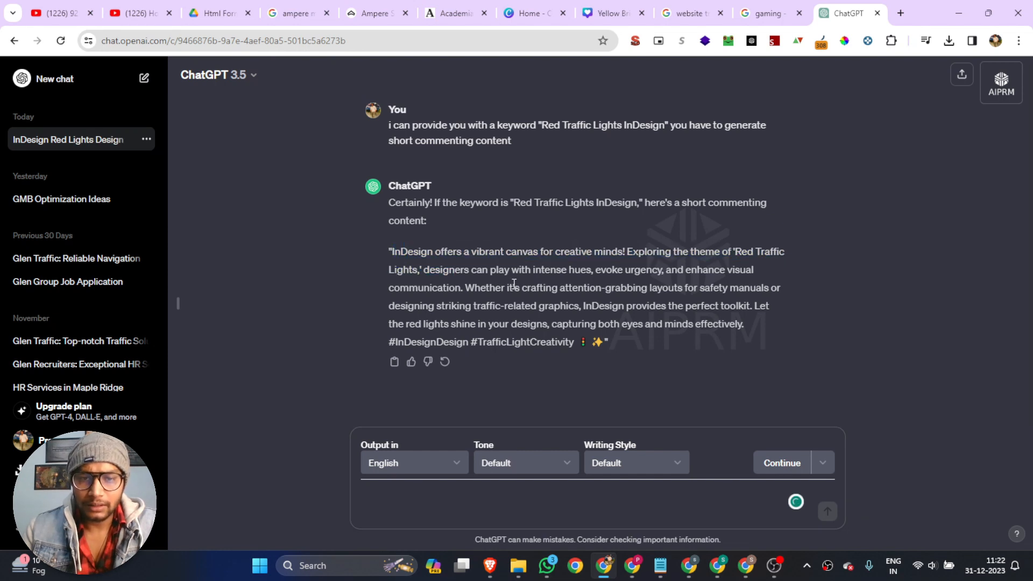
click(392, 505)
text(also)
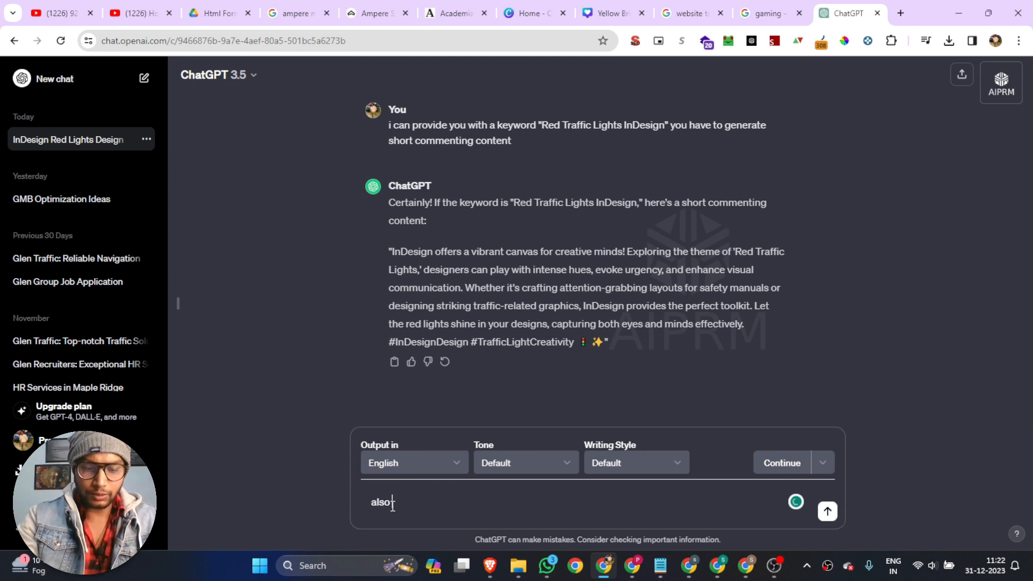
text( you can ad our )
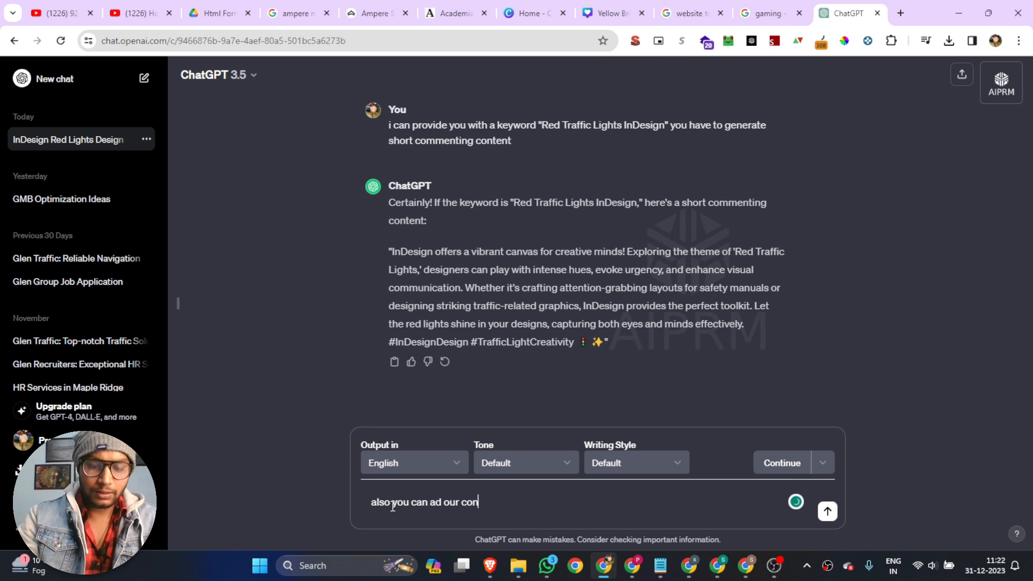
text(company njm)
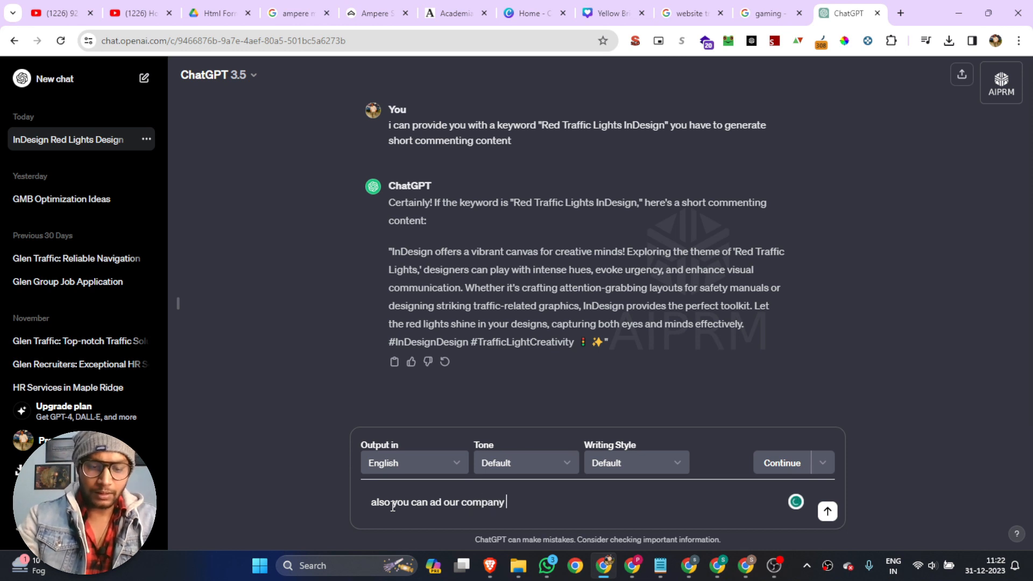
key(BackSpace)
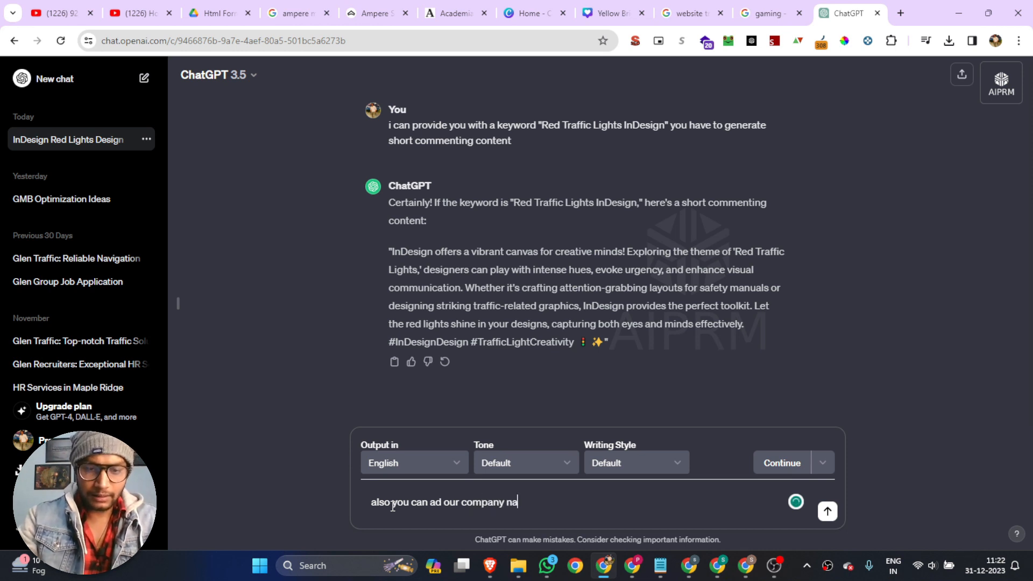
text(me "Glen)
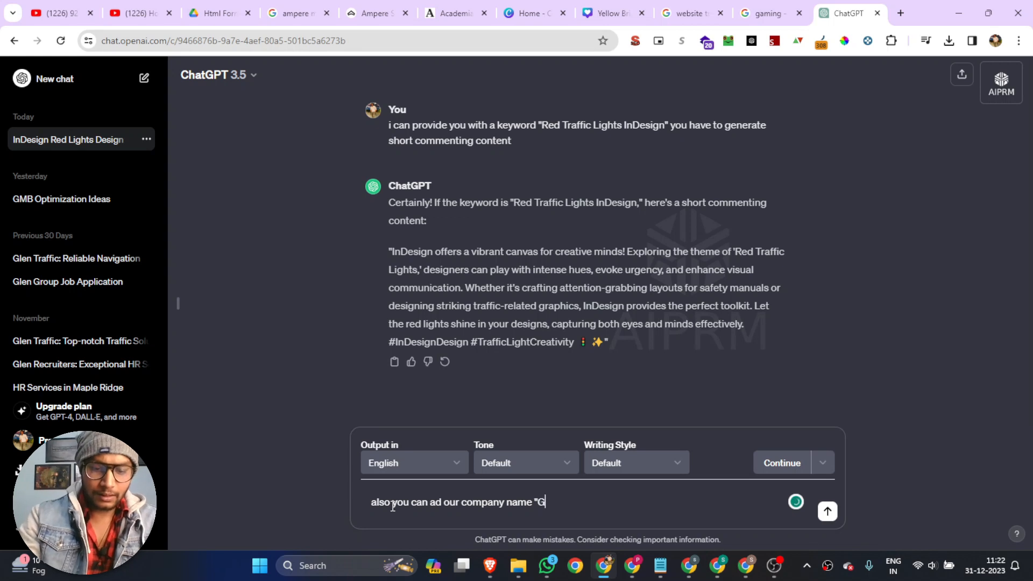
text(Traf)
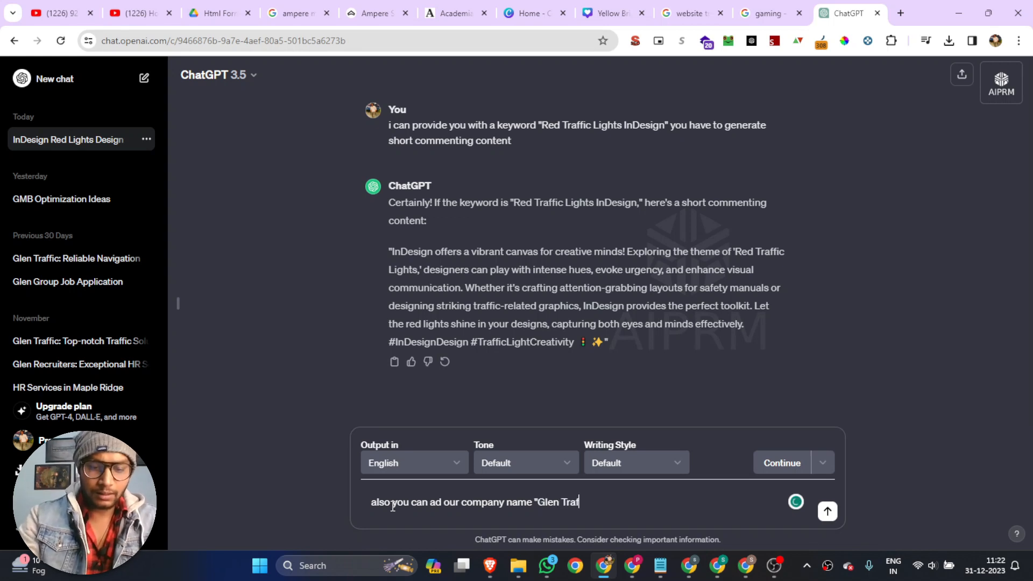
text(fic")
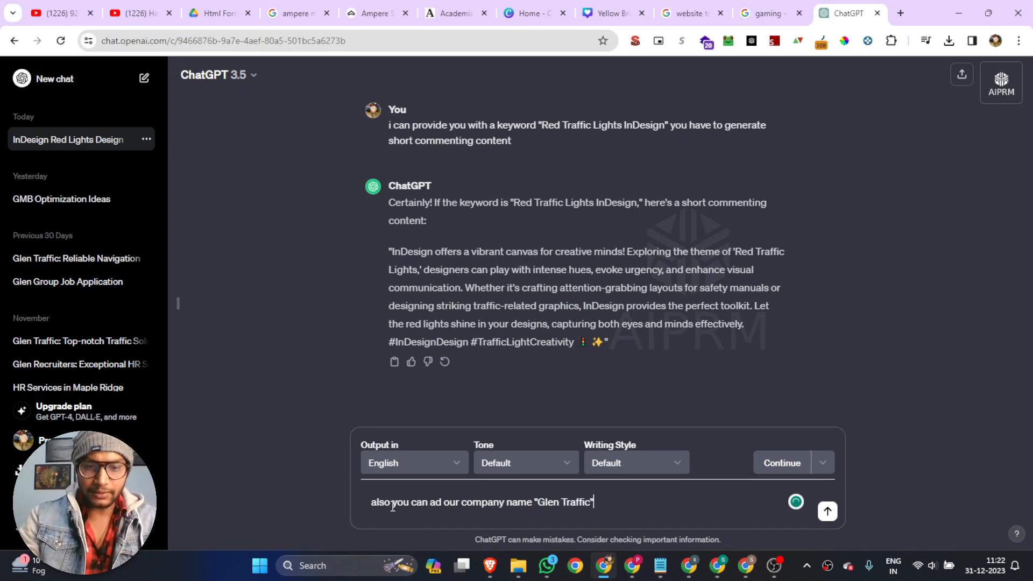
key(Return)
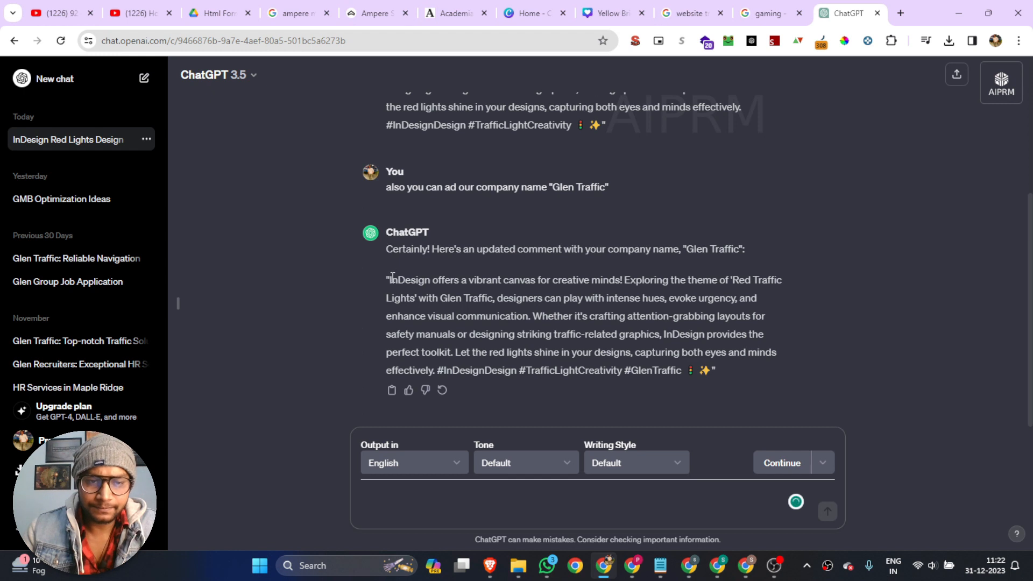
Copy the updated Glen Traffic comment without its enclosing quotes and switch to the Adobe Community discussion in the other Chrome window.
drag(390, 280, 714, 372)
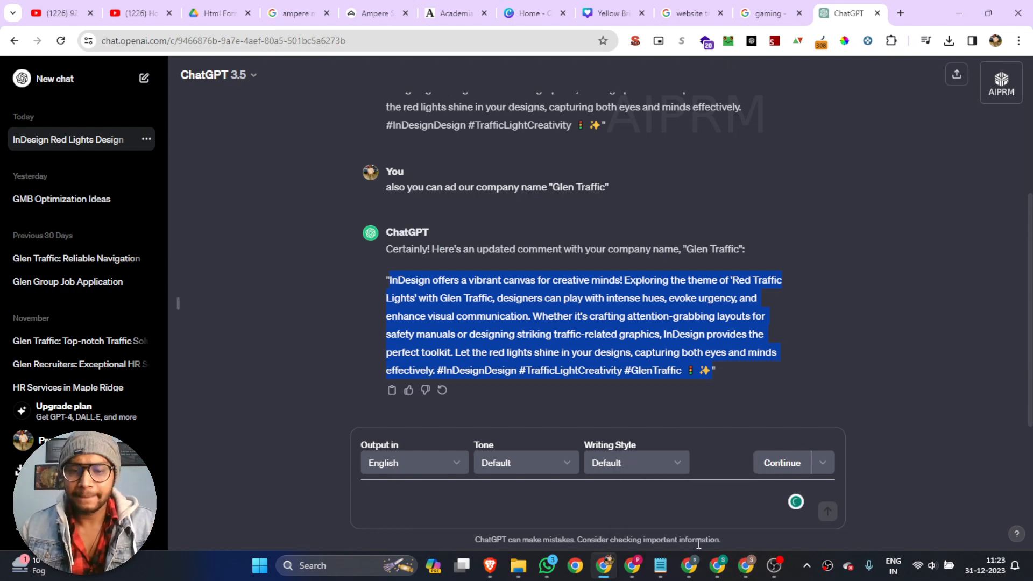
click(689, 564)
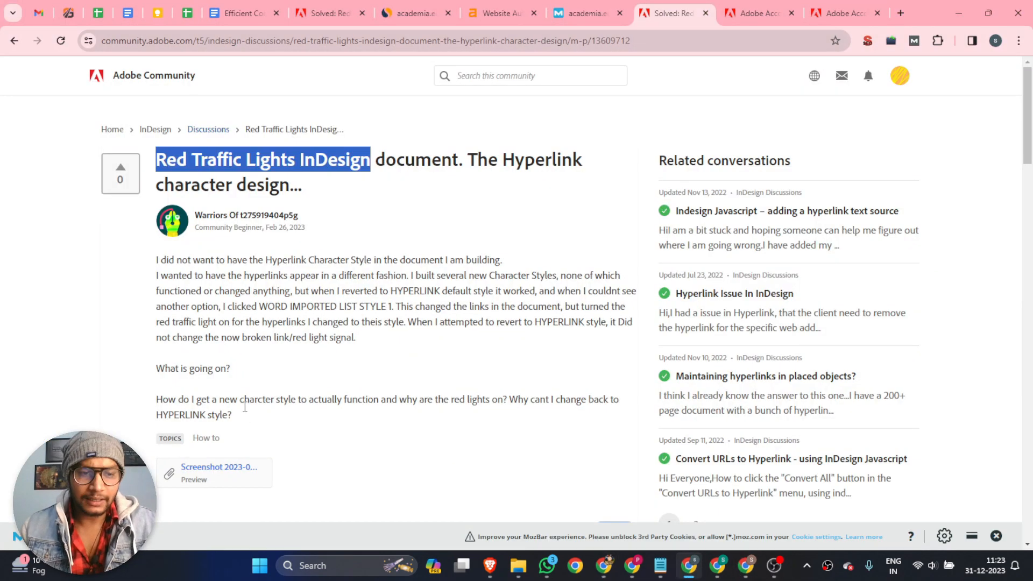
scroll(347, 251, down, 5)
scroll(346, 251, up, 2)
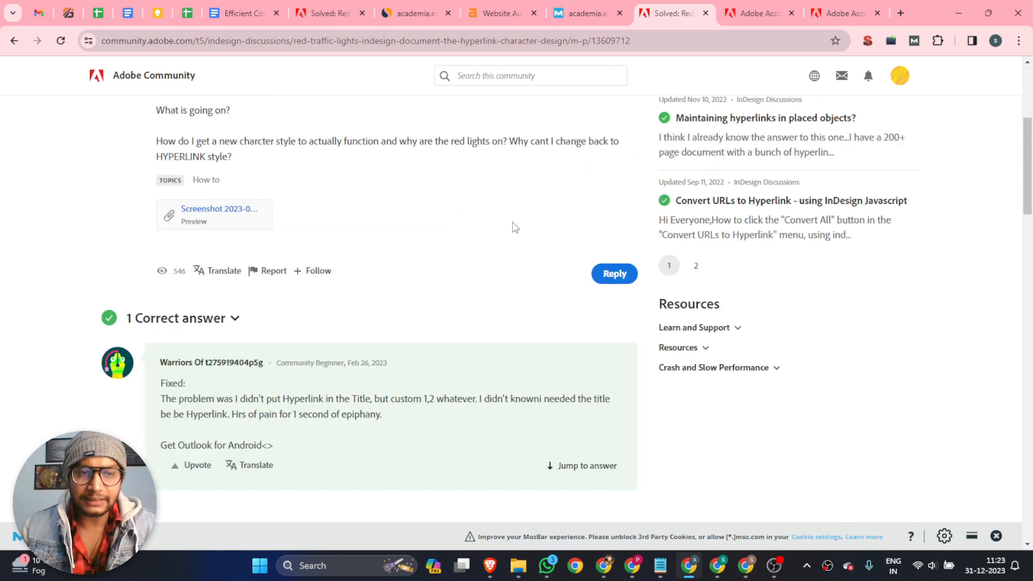
Open a reply to the red traffic lights question and paste the copied comment into its body.
click(618, 274)
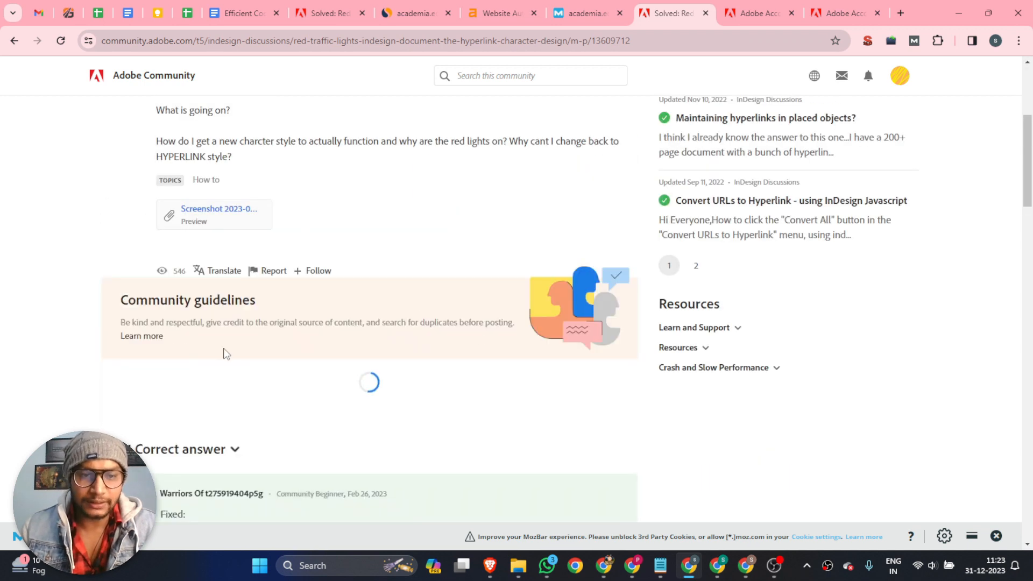
scroll(291, 293, down, 2)
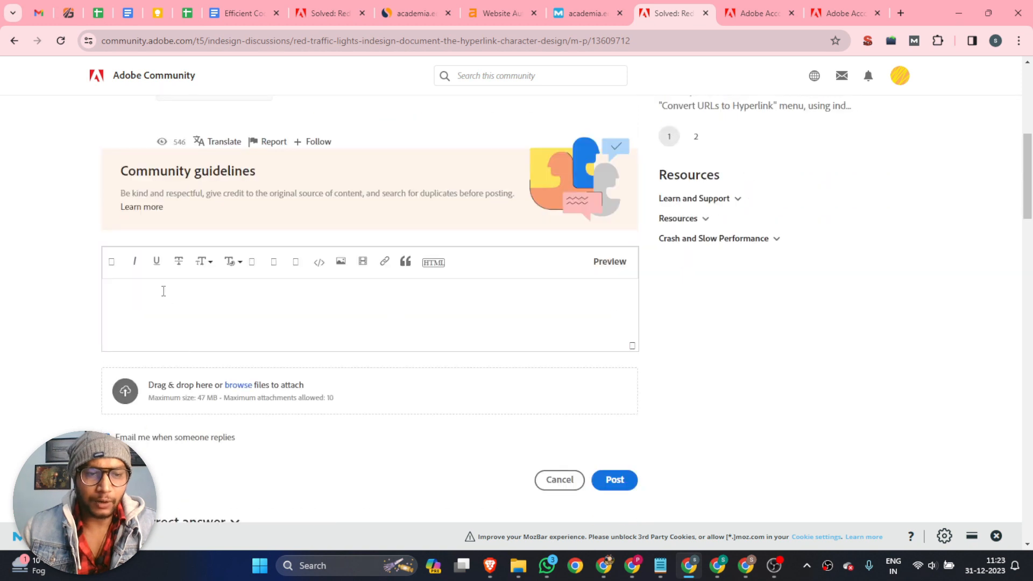
click(147, 300)
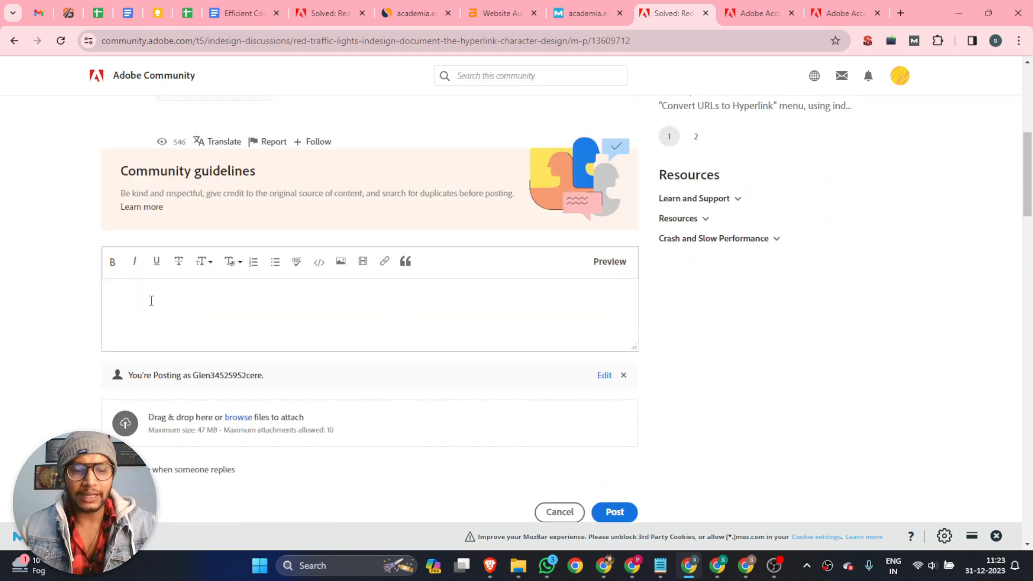
key(ctrl+v)
scroll(500, 320, up, 1)
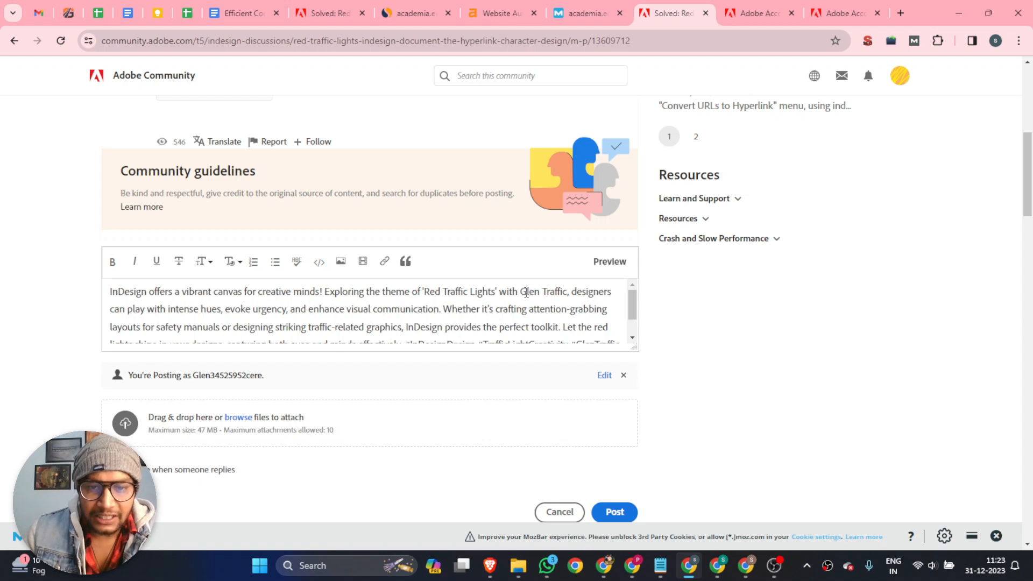
drag(520, 291, 567, 290)
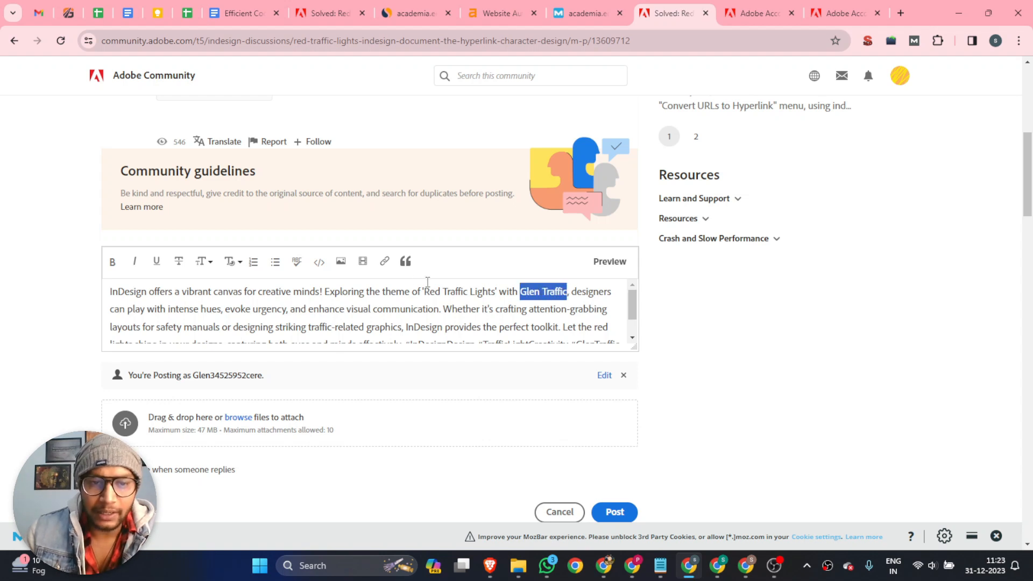
click(383, 262)
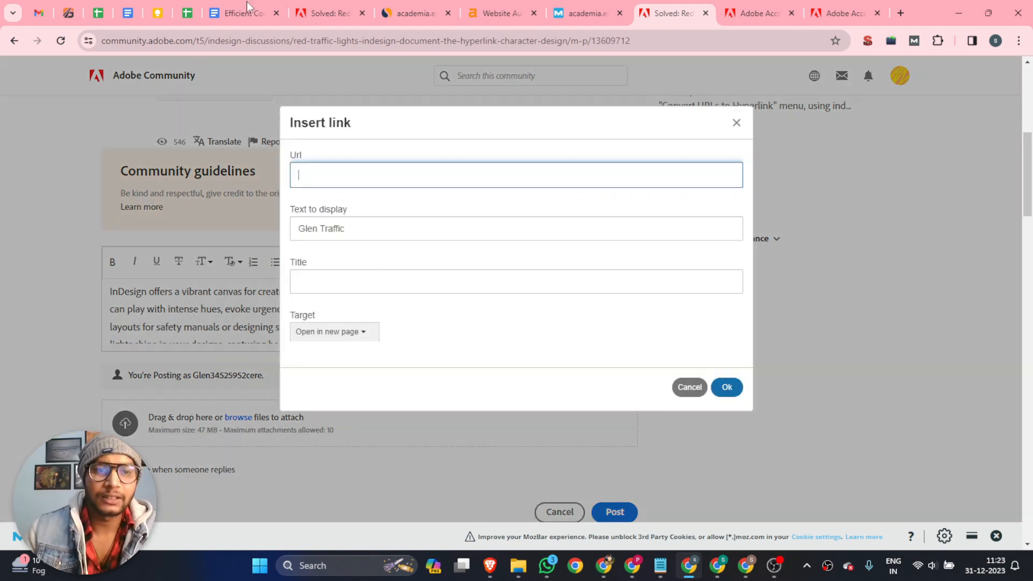
click(69, 6)
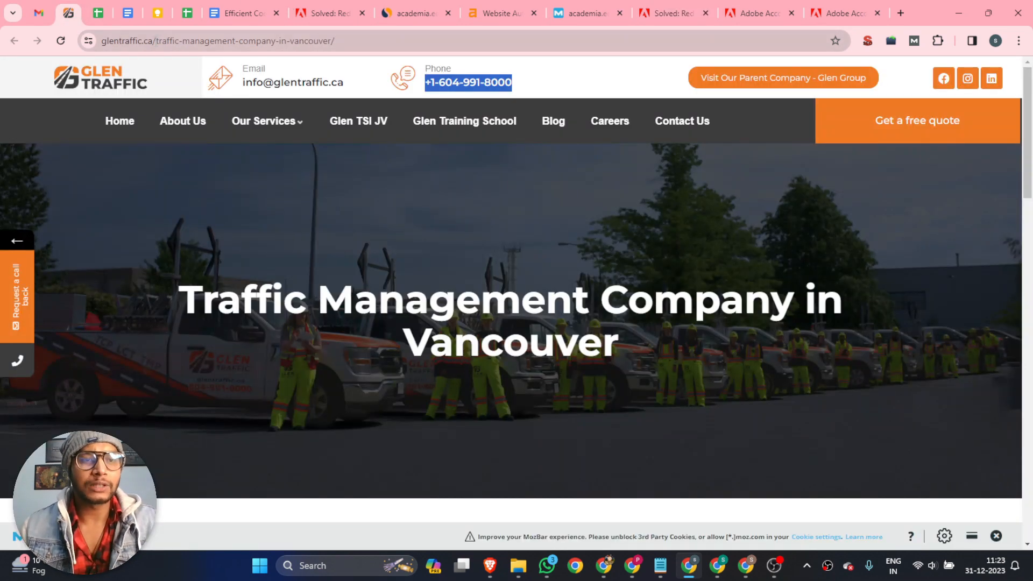
key(ctrl+c)
click(651, 7)
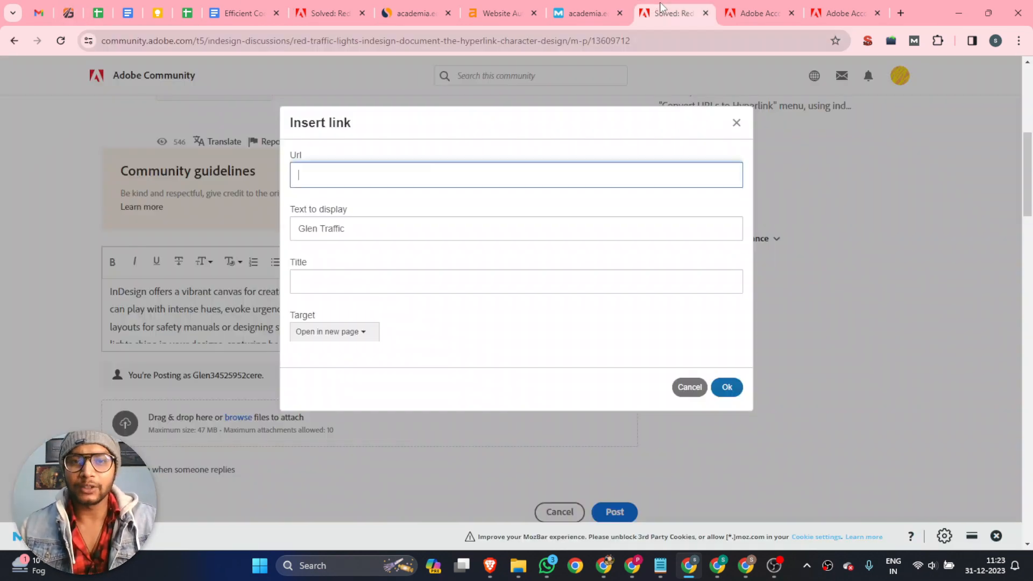
key(ctrl+v)
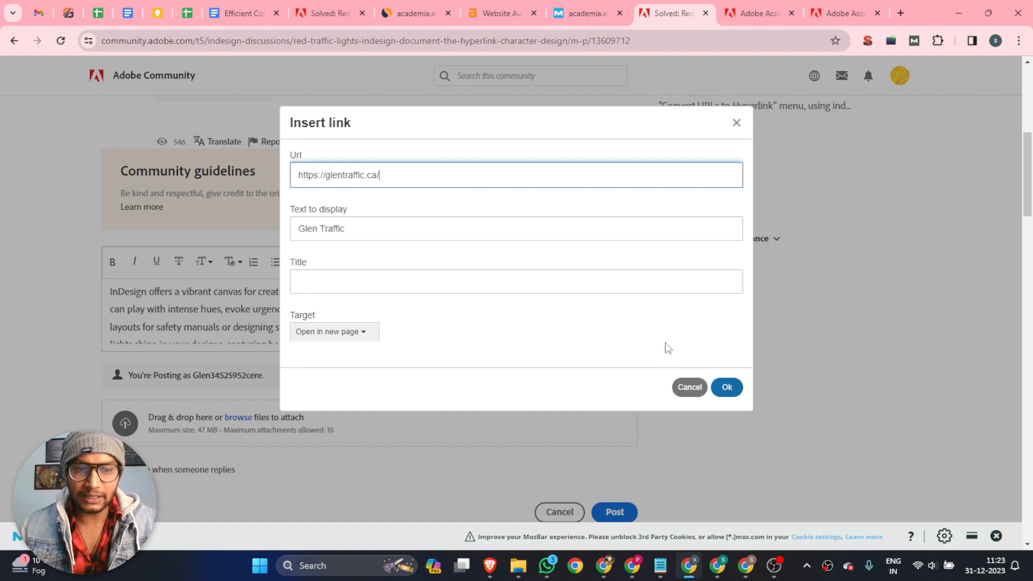
click(727, 387)
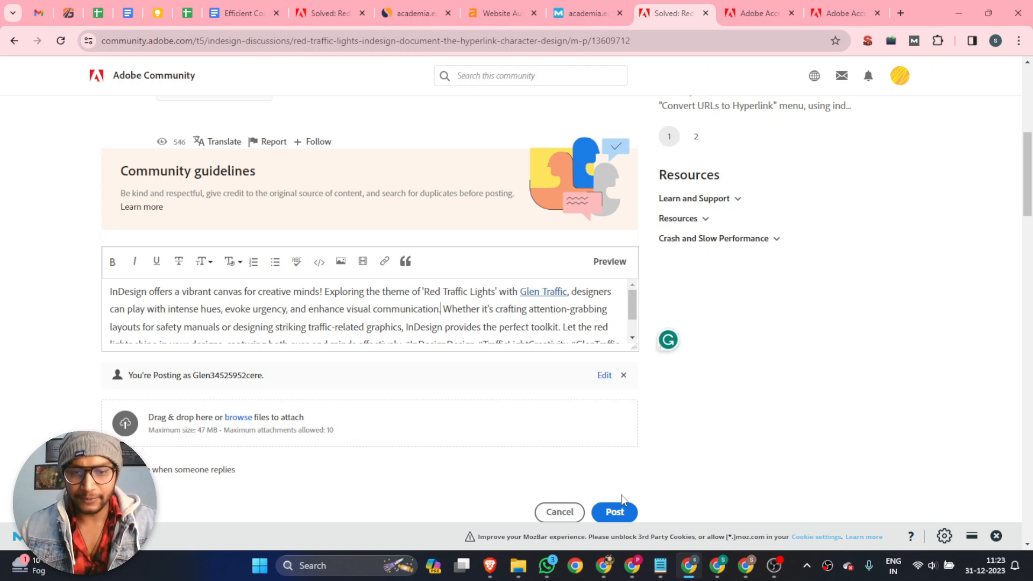
Post the reply and find the published comment at the end of the discussion.
click(622, 516)
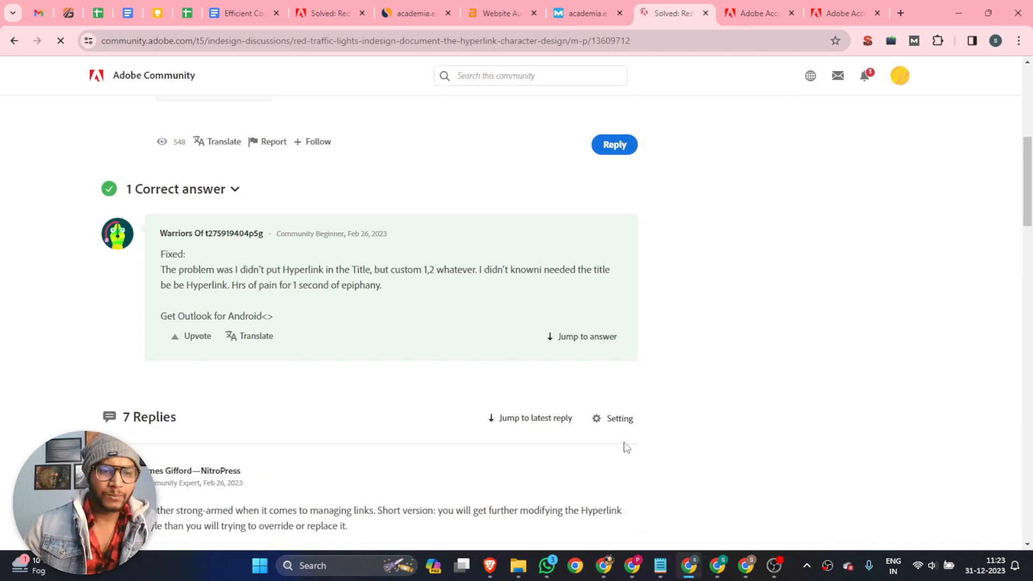
scroll(436, 419, down, 4)
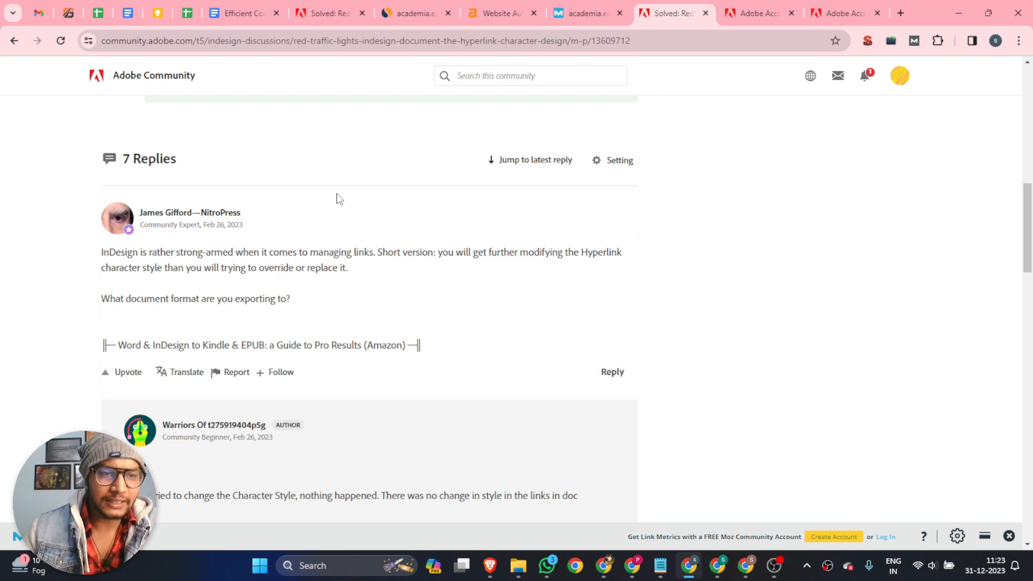
scroll(205, 253, down, 5)
scroll(206, 266, down, 20)
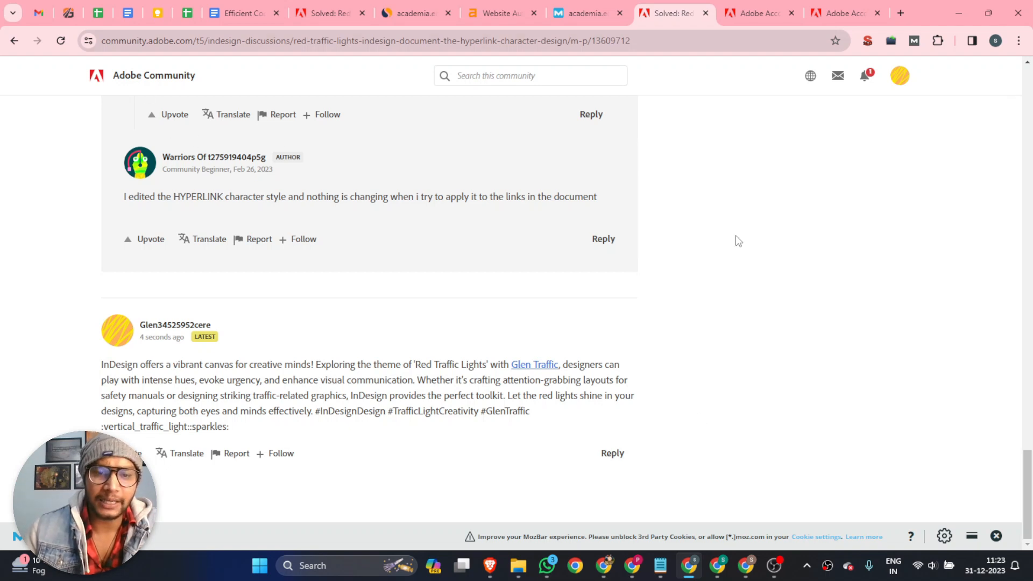
Inspect the HTML of the posted Glen Traffic link for its rel attribute, dismissing the MozBar, and close the developer tools.
right_click(535, 364)
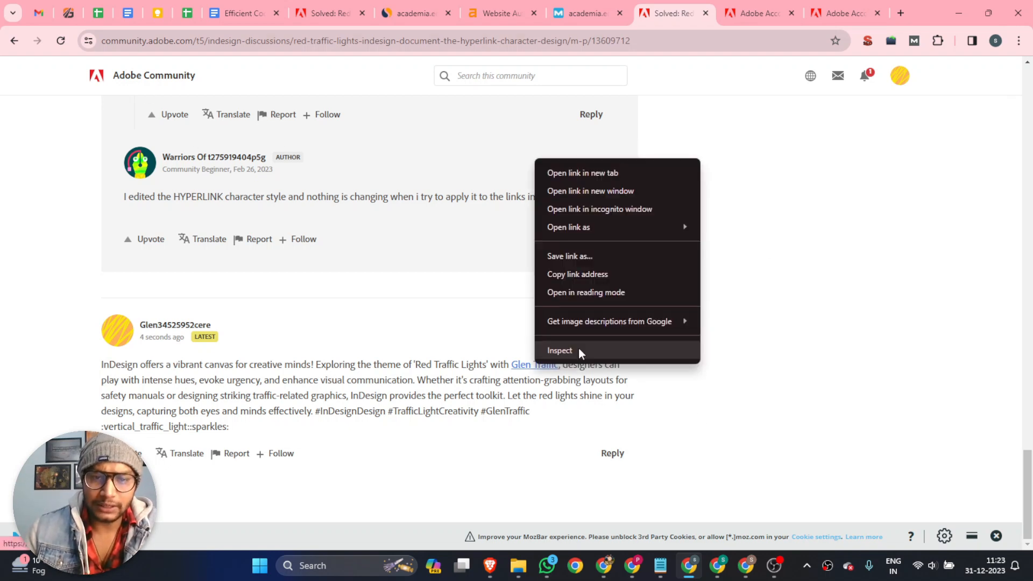
click(579, 353)
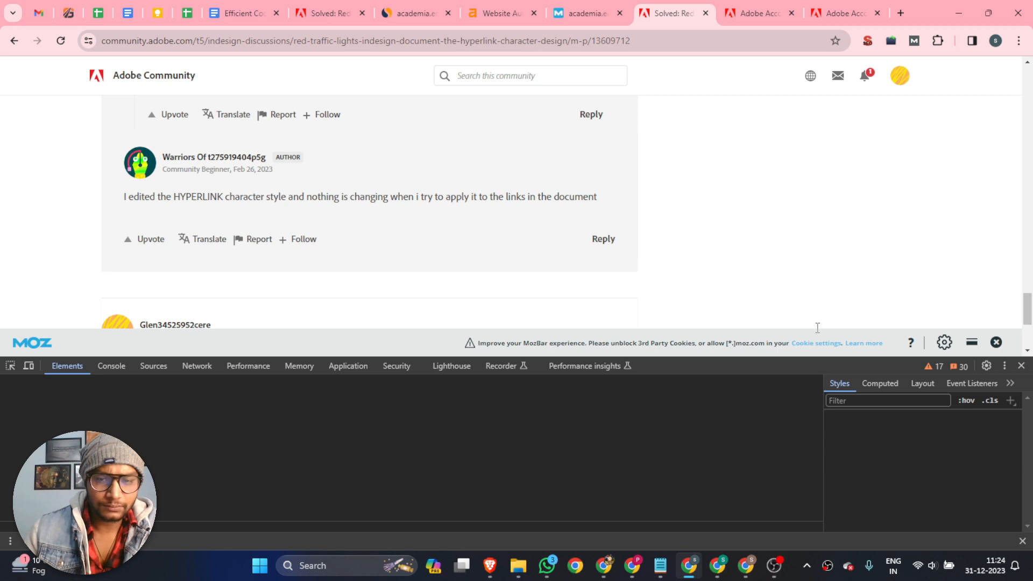
click(996, 342)
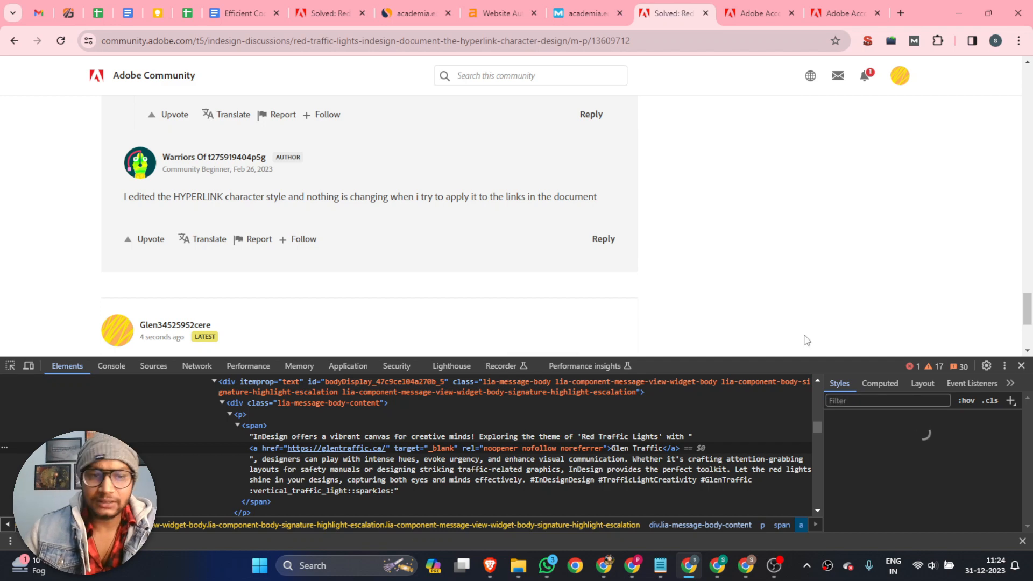
key(F12)
scroll(383, 308, up, 1)
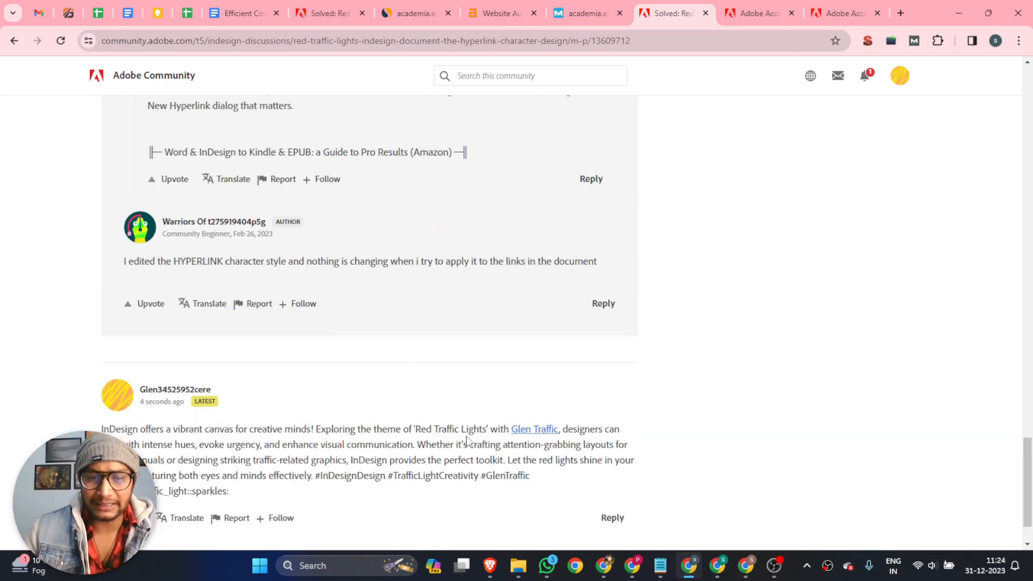
scroll(469, 326, up, 15)
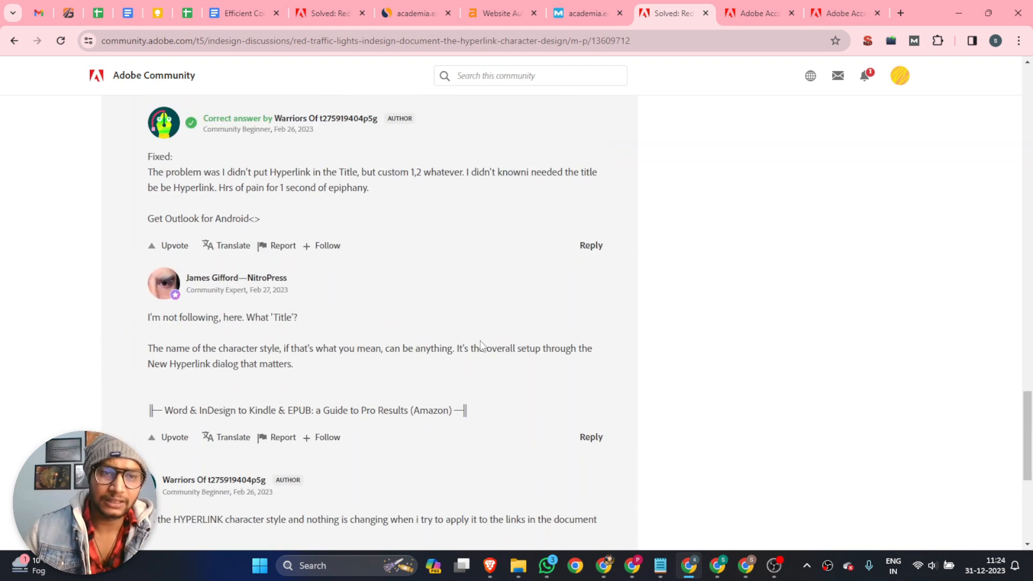